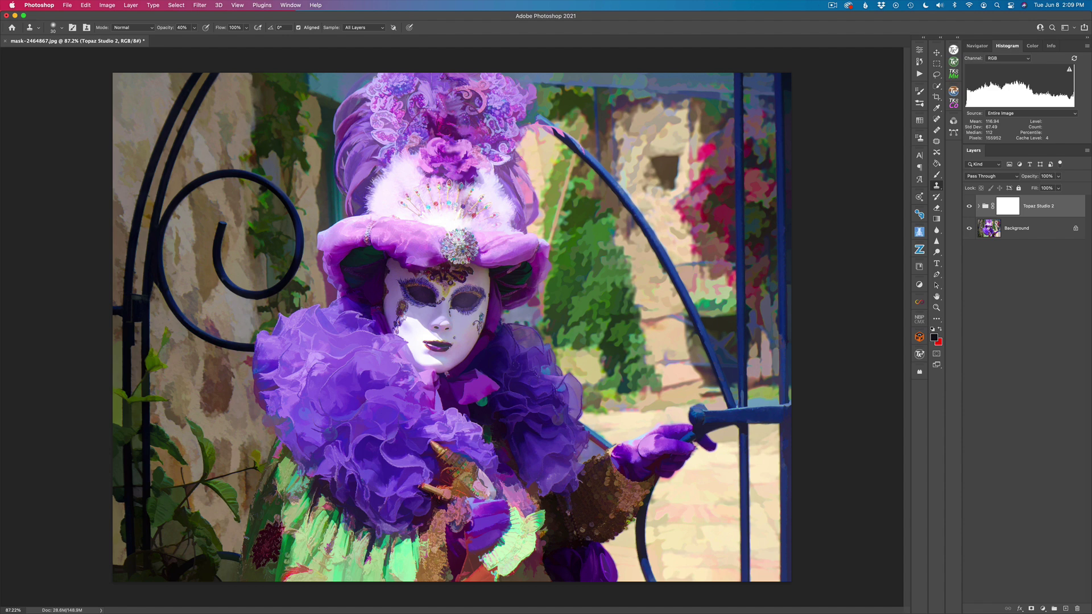
Compare the image with and without the Topaz Studio 2 group and leave that group hidden
click(969, 206)
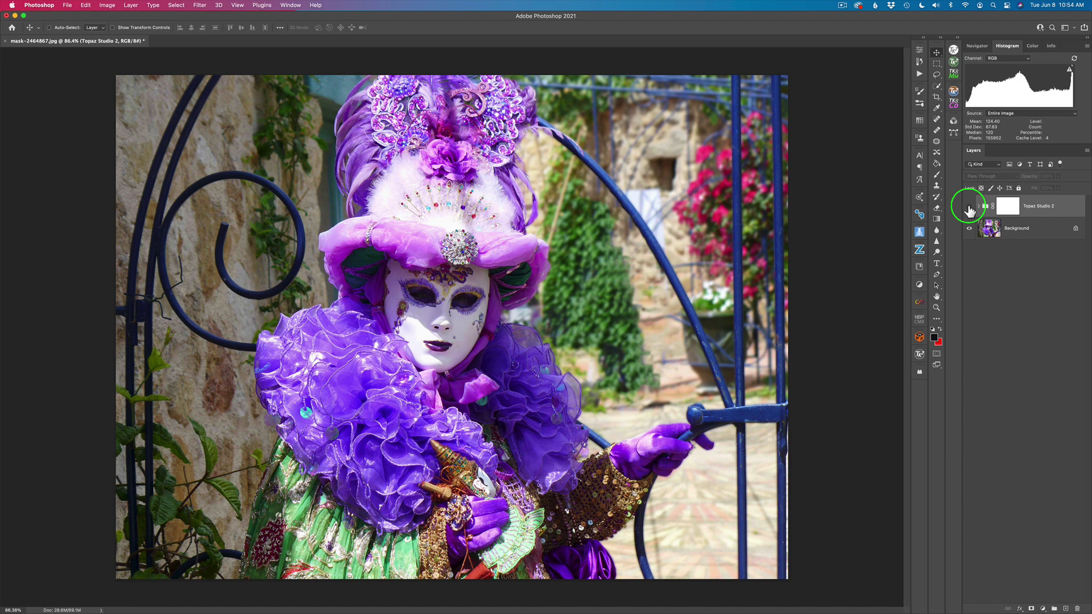
click(969, 209)
click(979, 206)
click(980, 206)
Duplicate the Background layer and rename the copy TS2
click(989, 229)
drag(989, 230, 990, 235)
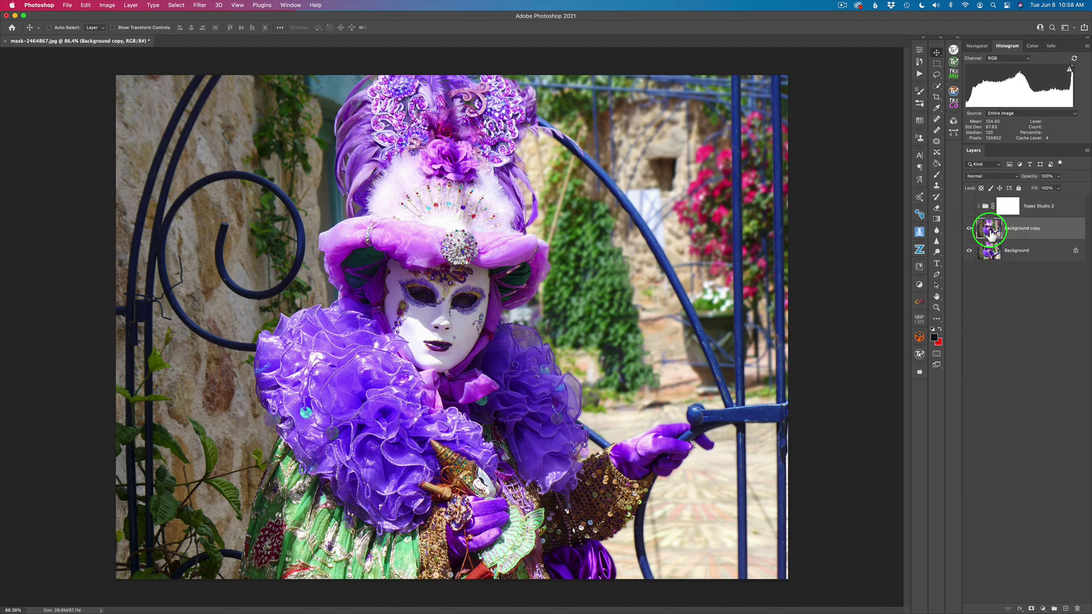
double_click(1010, 228)
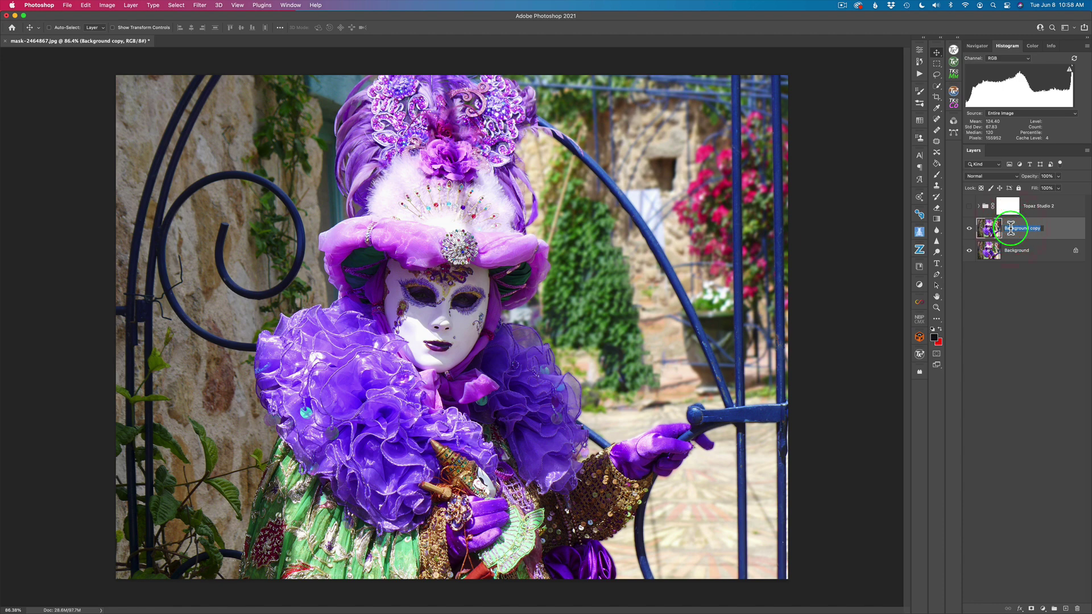
text(TS2)
key(Return)
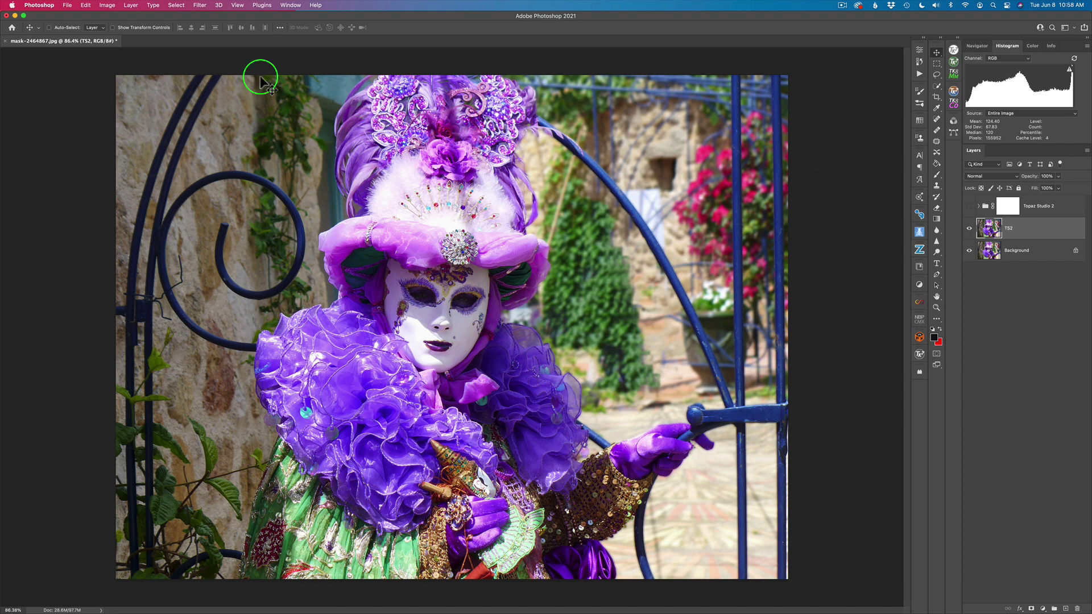
Open the TS2 layer in the Topaz Studio 2 filter and add an Abstraction filter
click(201, 6)
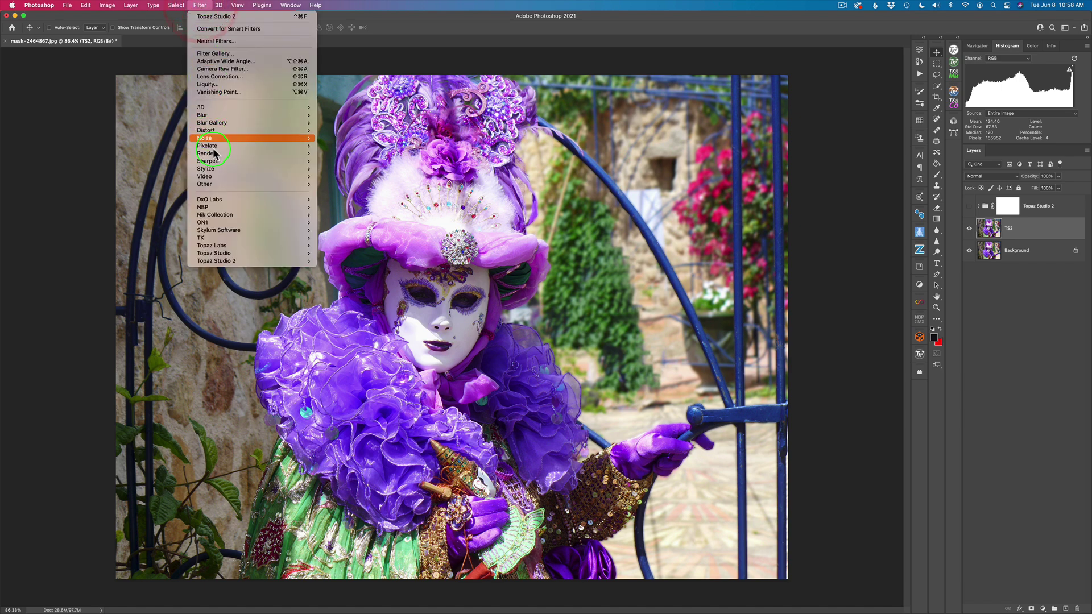
click(329, 262)
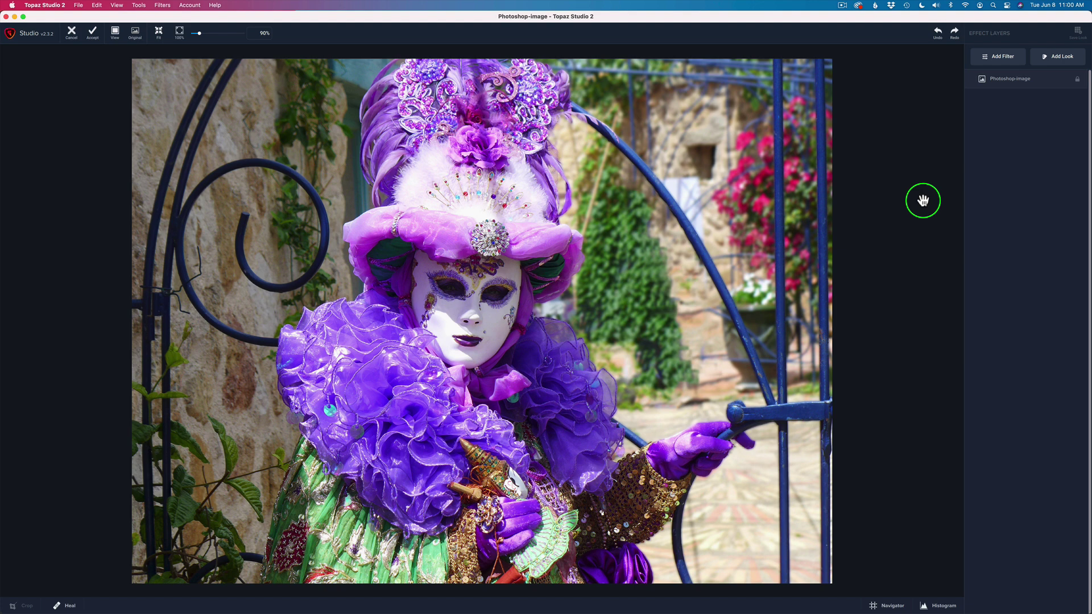
click(999, 55)
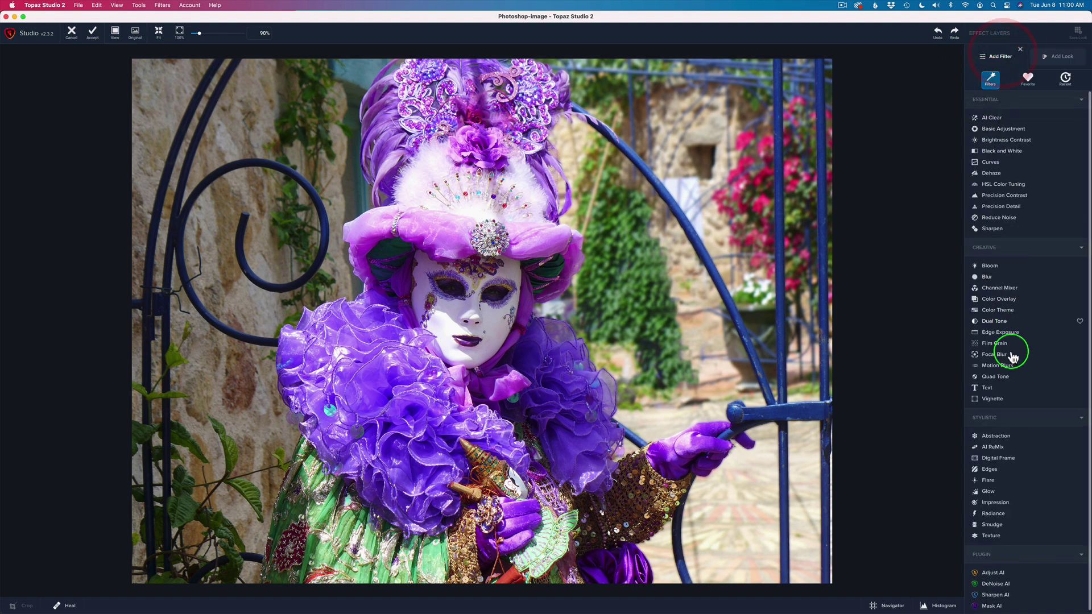
click(996, 436)
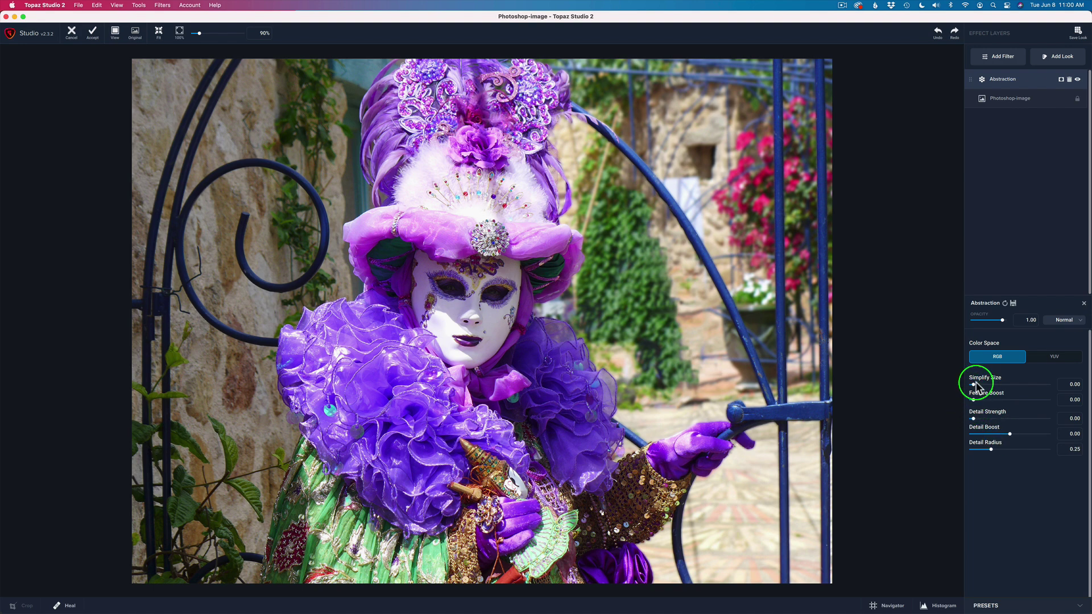
Set the Abstraction filter's Simplify Size to about 0.61
drag(975, 387, 1018, 389)
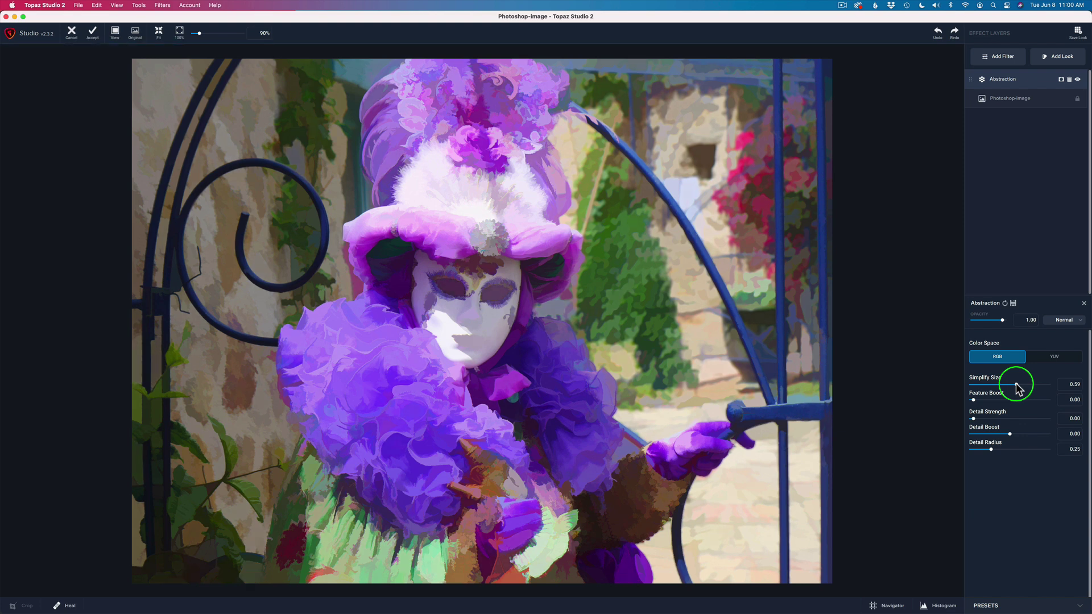
drag(1017, 389, 1018, 388)
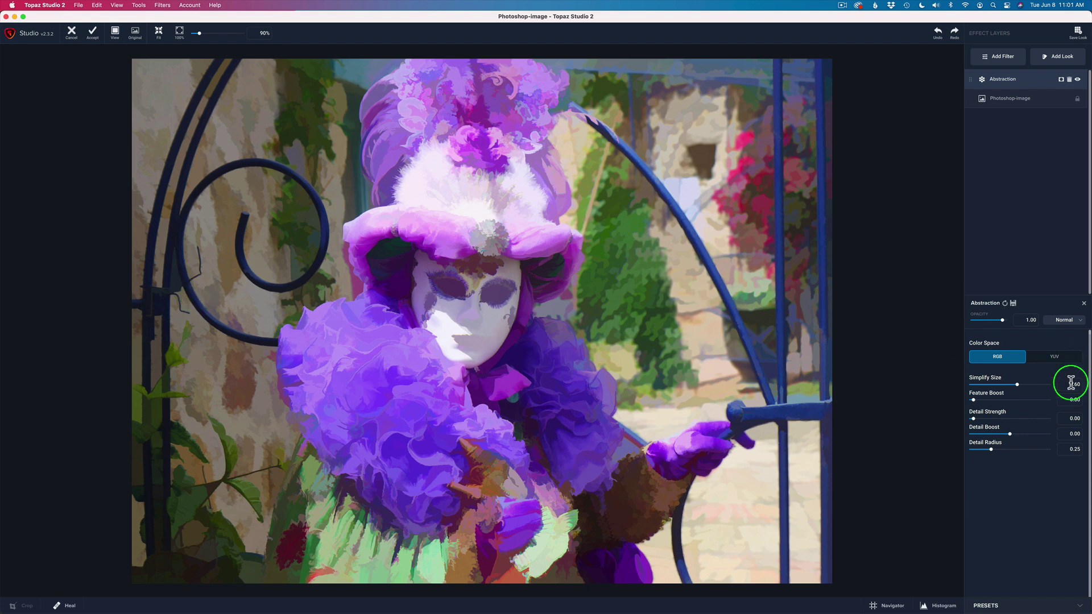
drag(1018, 384, 1015, 385)
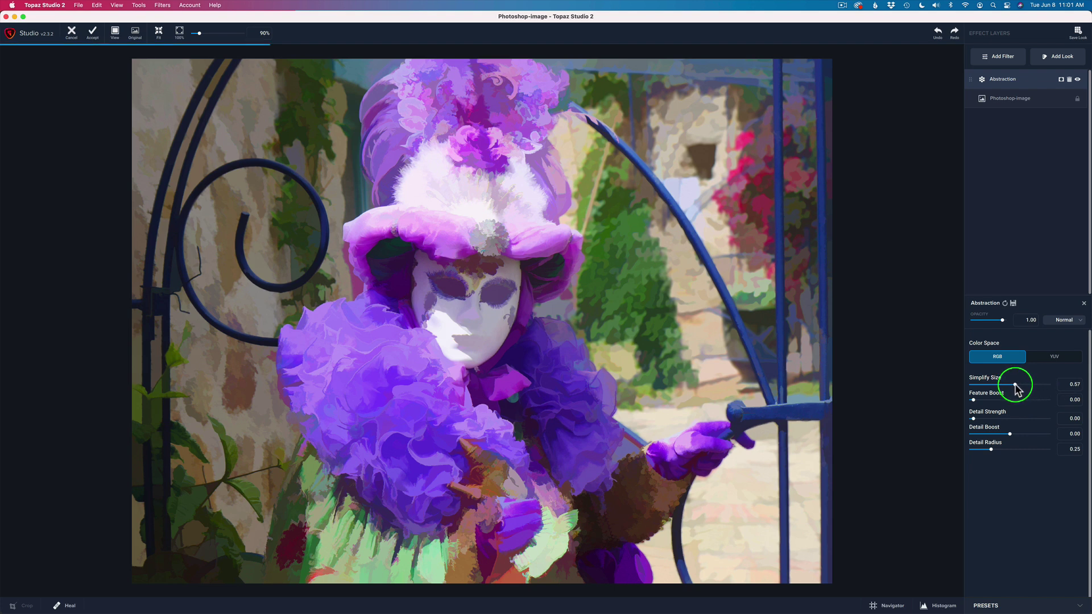
click(1017, 385)
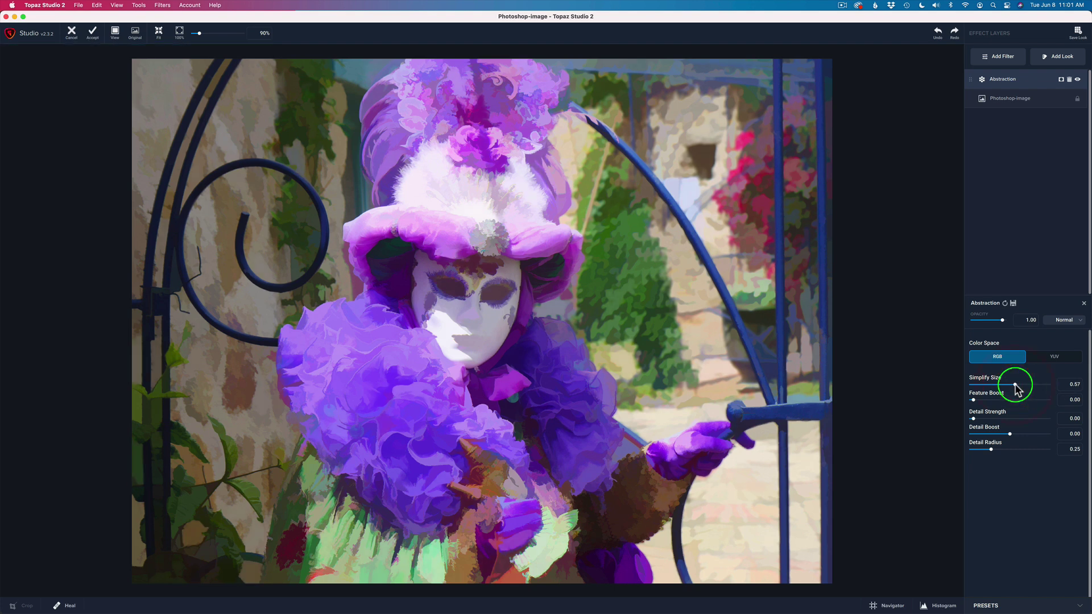
drag(1016, 386, 1019, 386)
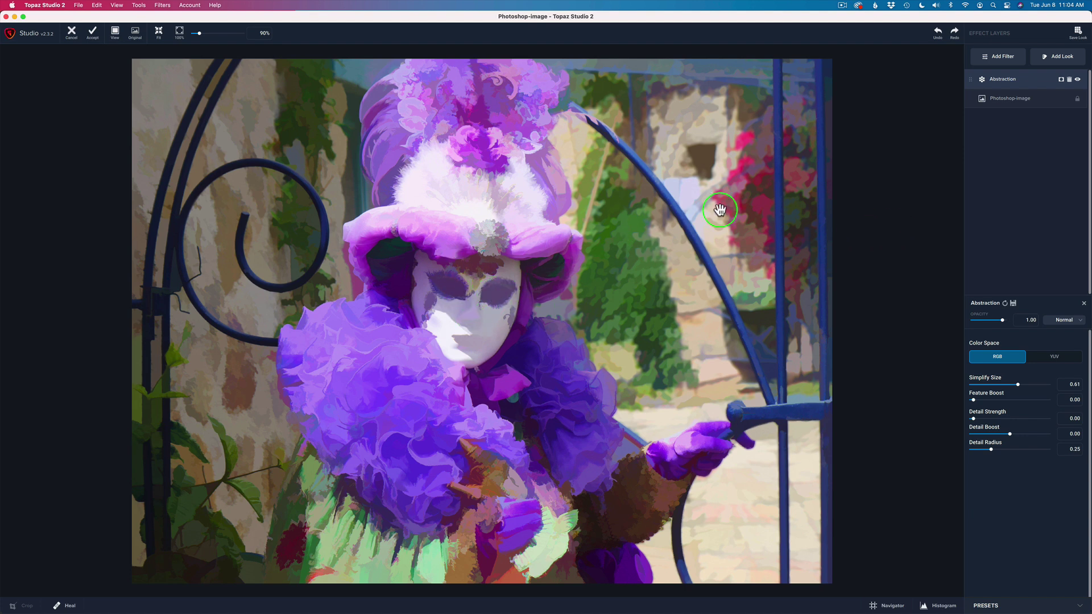
Add a mask to the Abstraction filter and activate the mask brush with transparency 0.00
click(1058, 81)
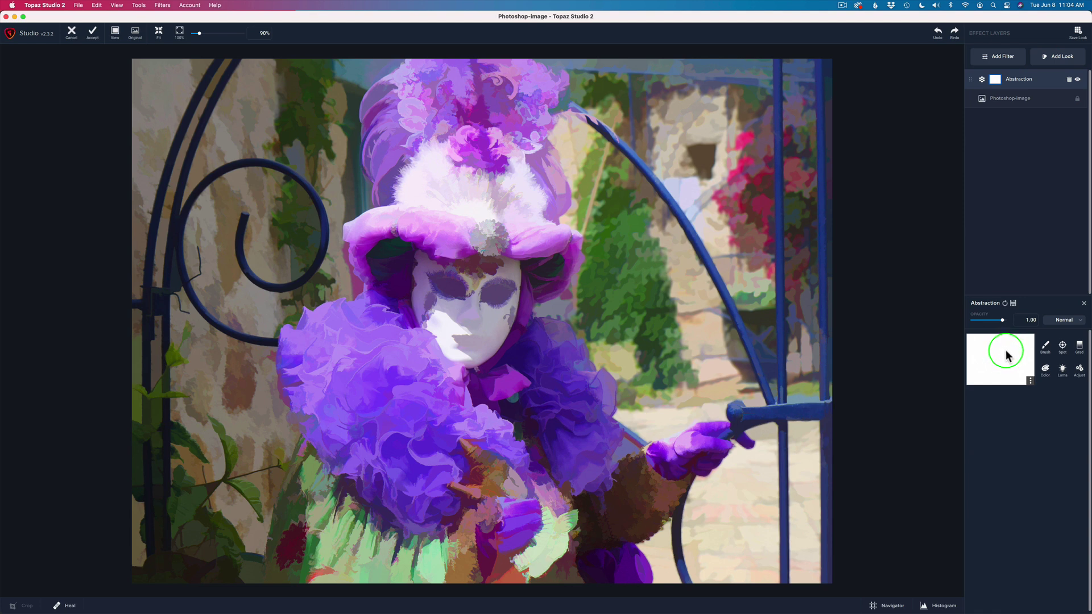
click(1046, 349)
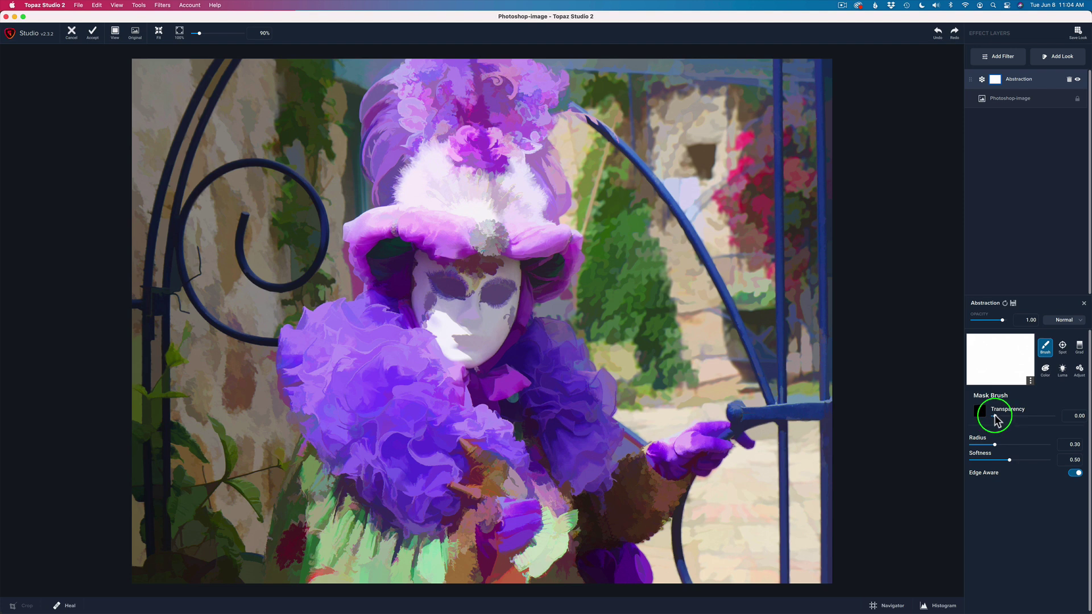
click(976, 418)
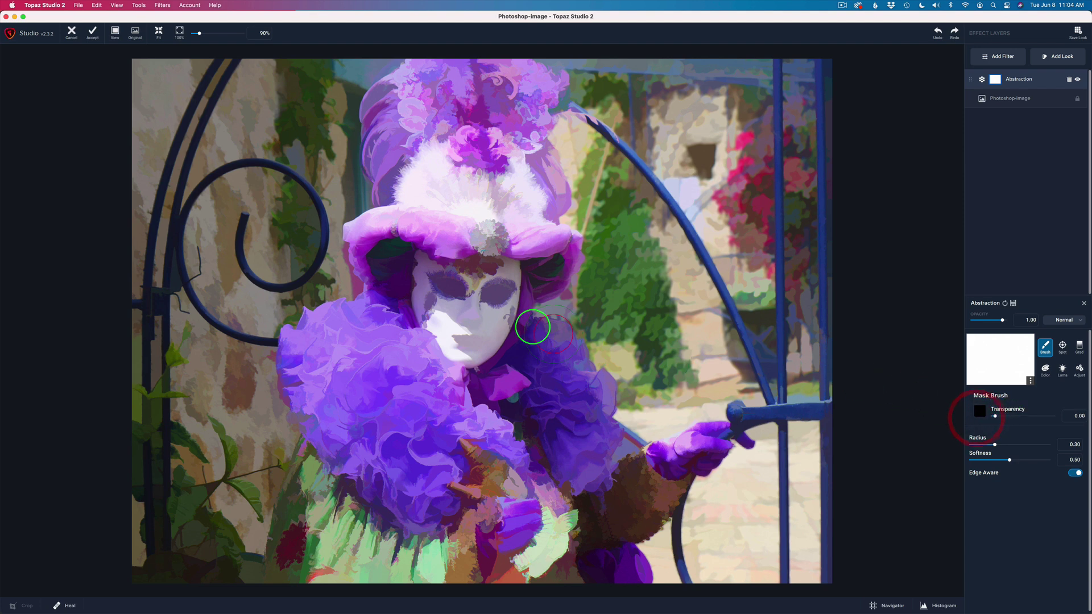
Mask the abstraction out over the face's right-hand eye at transparency 0.00, and paint it back in at 1.00
click(491, 303)
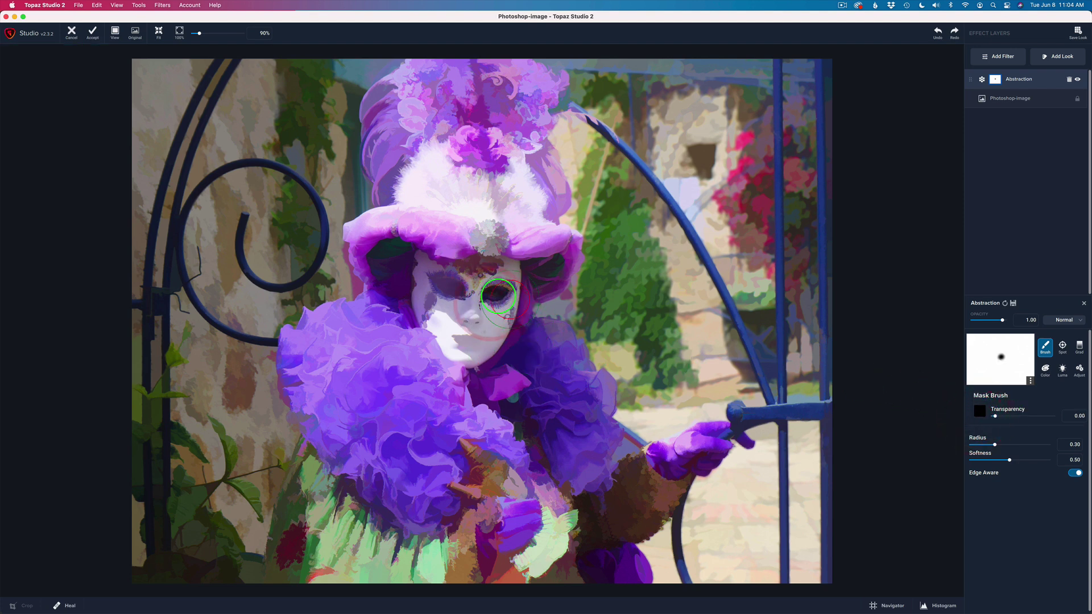
click(495, 304)
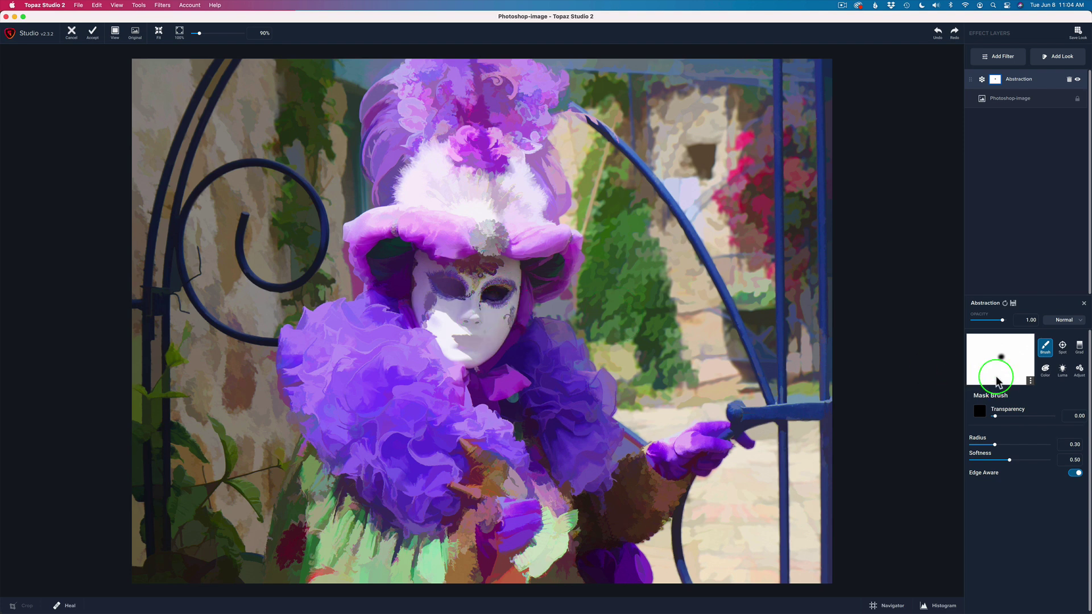
drag(995, 417, 1078, 414)
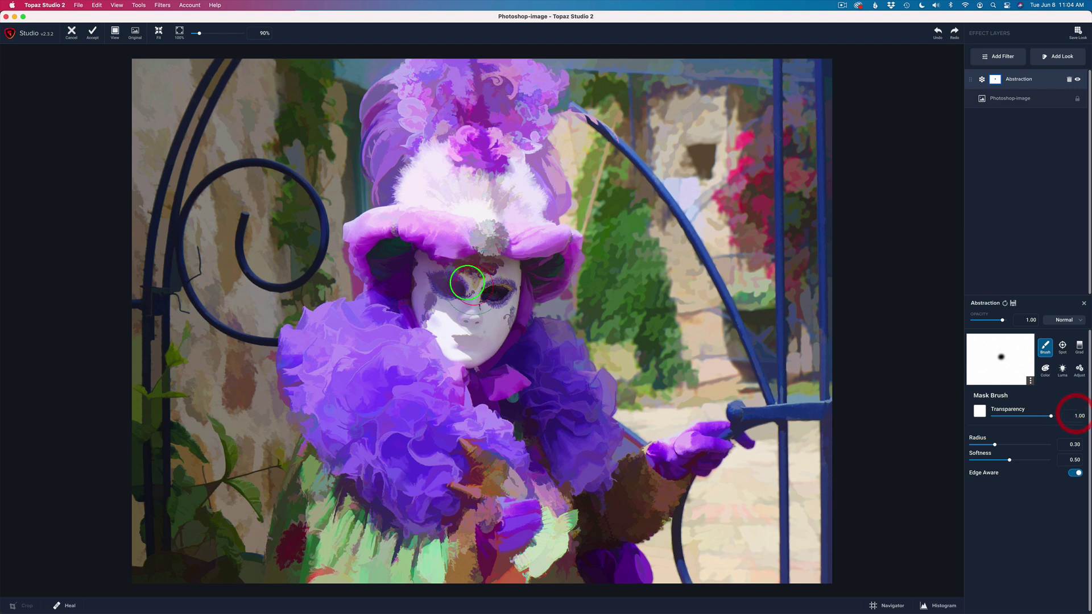
drag(478, 295, 485, 305)
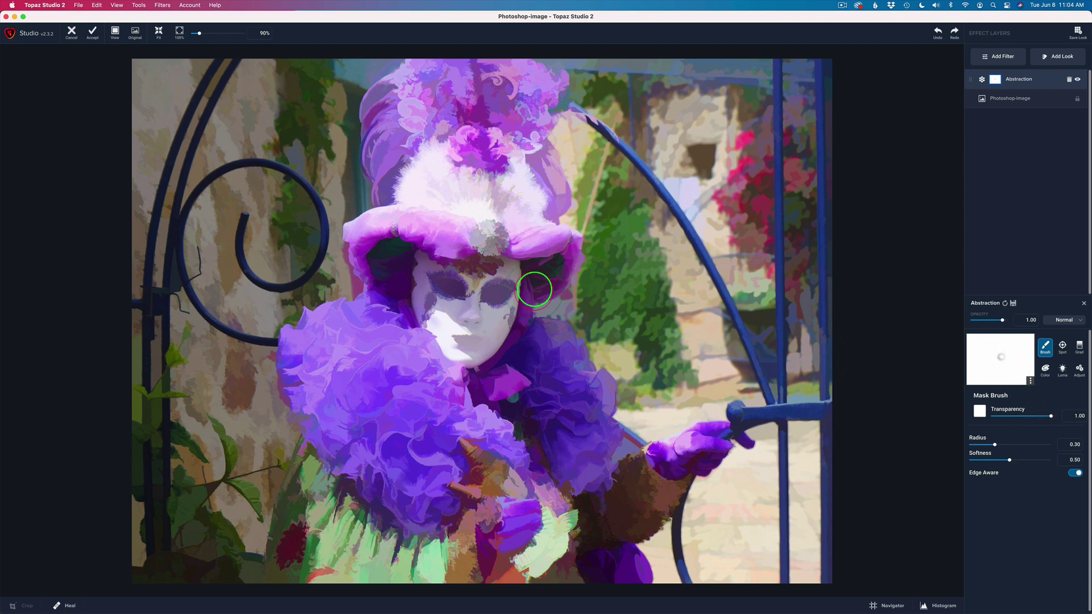
mouse_move(504, 279)
mouse_down()
mouse_move(523, 281)
mouse_move(517, 264)
mouse_move(490, 287)
mouse_move(507, 273)
mouse_move(472, 282)
mouse_move(507, 312)
mouse_move(515, 298)
mouse_up()
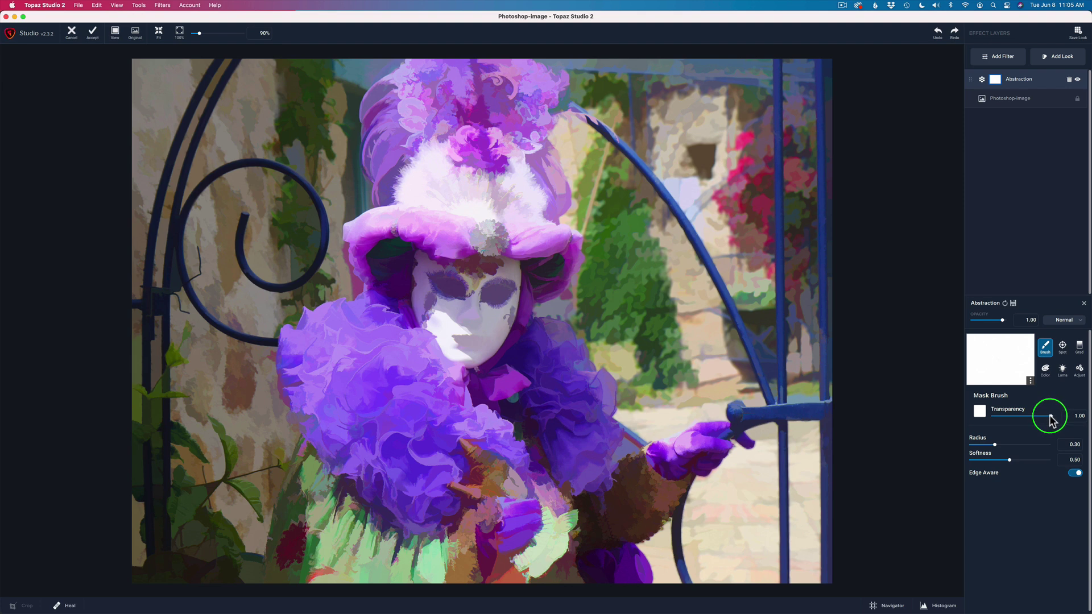
Set the mask brush to transparency 0.32 and radius 0.12, and paint over the face's right-hand eye
drag(1049, 416, 1035, 418)
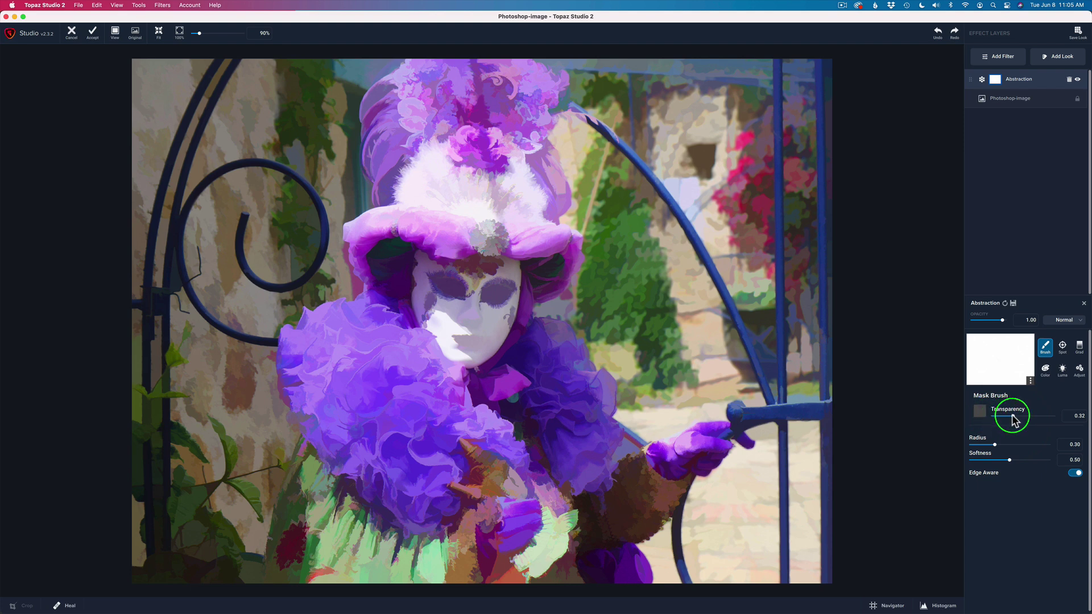
click(1012, 416)
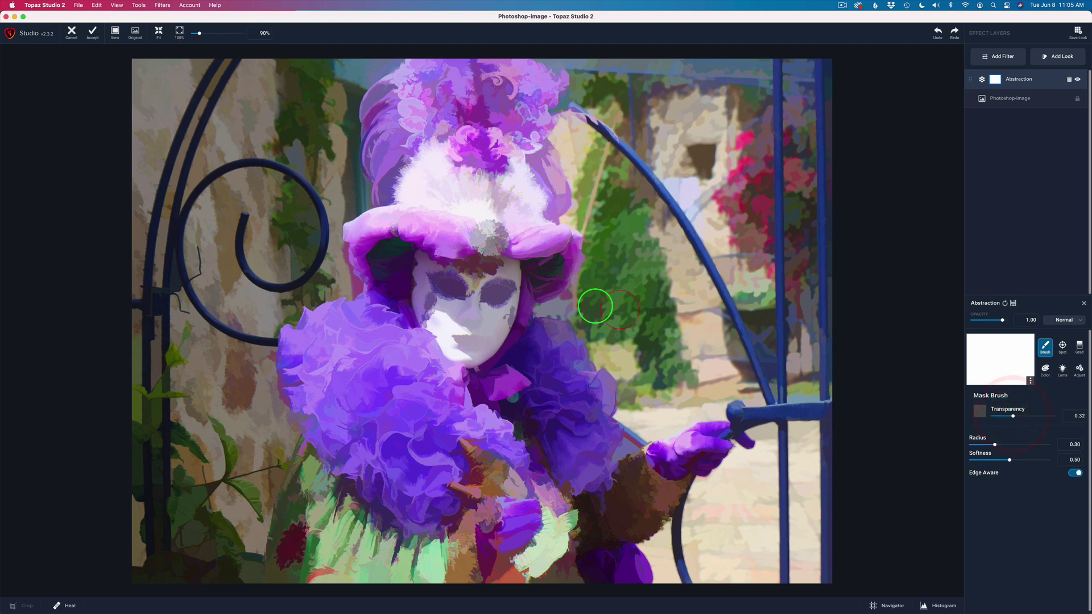
click(994, 445)
drag(995, 445, 981, 445)
drag(495, 286, 484, 298)
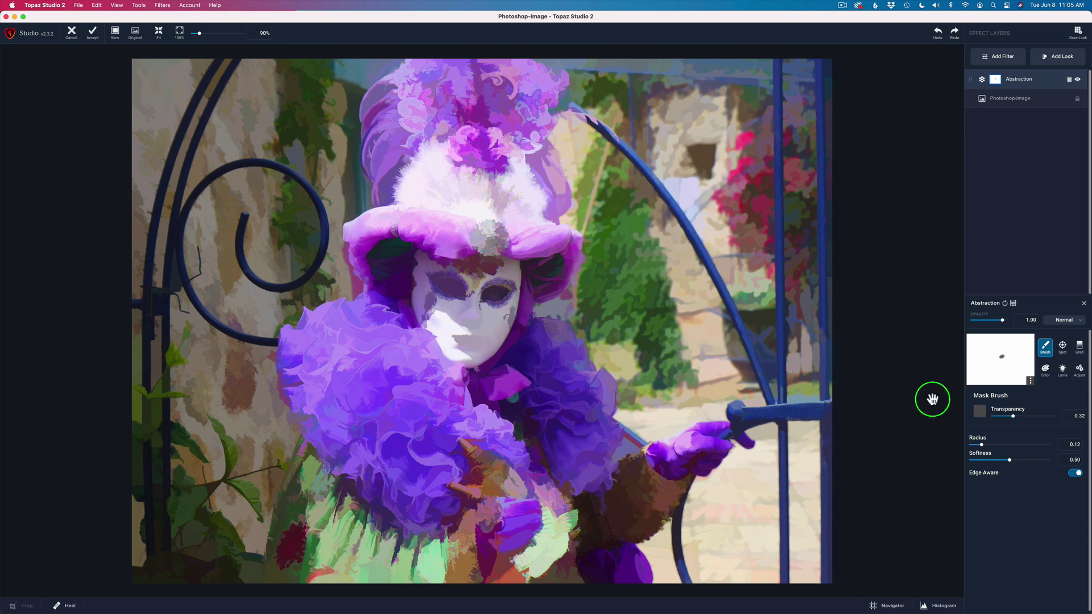
Raise the mask brush transparency to 0.58 and repaint the right-hand eye and the area just below it
drag(1014, 414, 1028, 418)
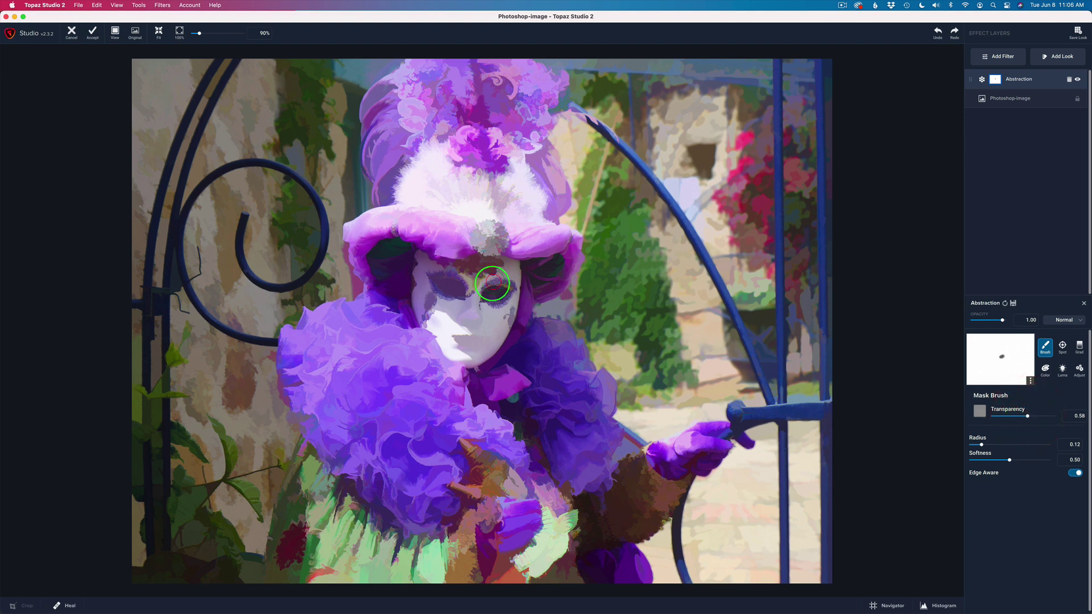
drag(490, 296, 499, 300)
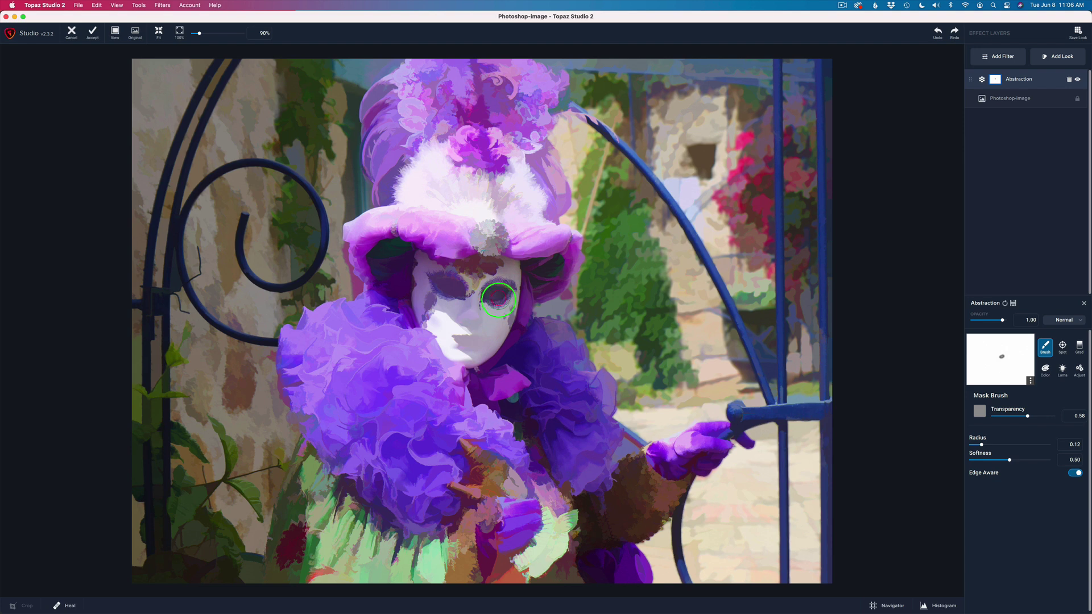
click(1036, 416)
mouse_move(500, 299)
mouse_down()
mouse_move(495, 292)
mouse_move(496, 326)
mouse_up()
Set the mask brush transparency to 0.33 and paint over the left-hand eye and the forehead ornament
drag(1029, 413, 1011, 419)
click(1003, 364)
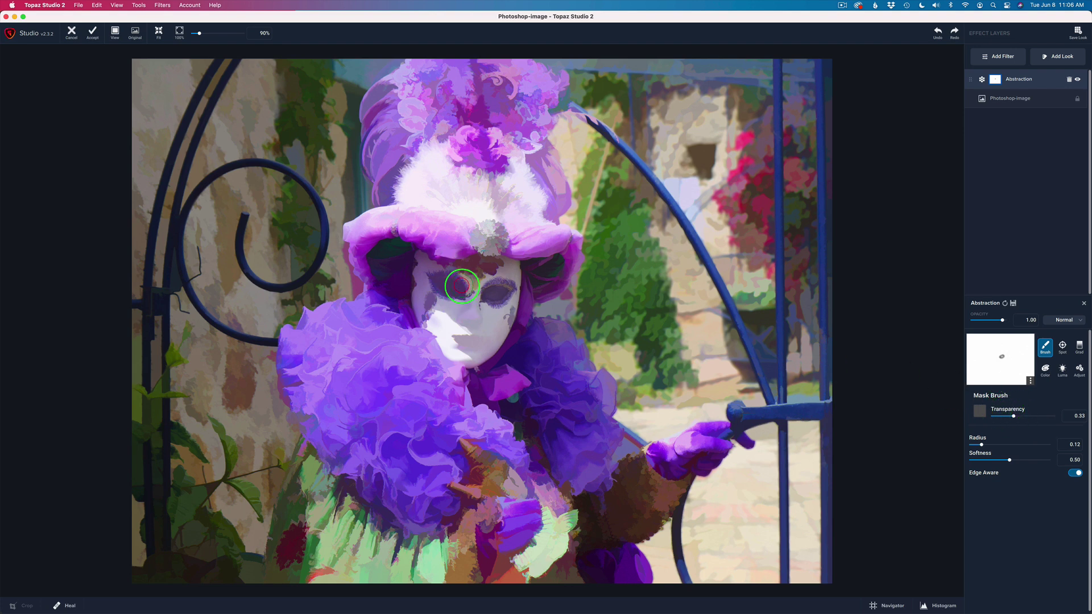
mouse_move(467, 295)
mouse_down()
mouse_move(446, 276)
mouse_move(429, 279)
mouse_move(450, 302)
mouse_move(458, 289)
mouse_move(466, 298)
mouse_up()
mouse_move(473, 299)
mouse_down()
mouse_move(473, 317)
mouse_move(470, 276)
mouse_move(455, 262)
mouse_move(484, 260)
mouse_move(479, 273)
mouse_up()
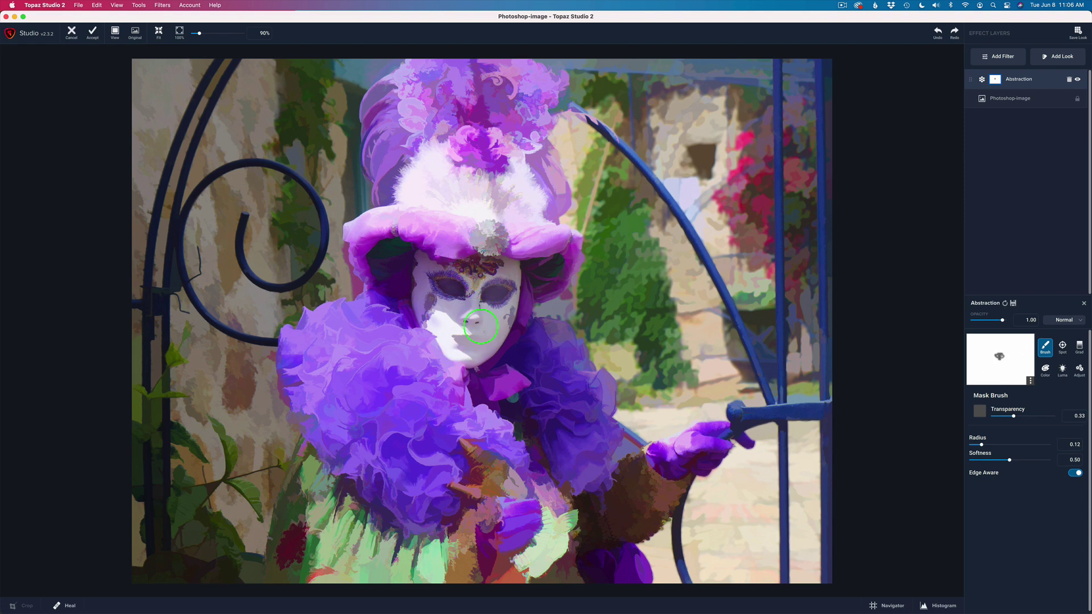
Paint the mask over the lips, the decorations on both cheeks and the jewelled brooch on the hat
mouse_move(479, 349)
mouse_down()
mouse_move(452, 329)
mouse_move(487, 334)
mouse_move(482, 350)
mouse_up()
drag(501, 306, 500, 329)
mouse_move(436, 314)
mouse_down()
mouse_move(427, 295)
mouse_move(421, 319)
mouse_up()
mouse_move(488, 226)
mouse_down()
mouse_move(501, 244)
mouse_move(485, 231)
mouse_move(491, 273)
mouse_up()
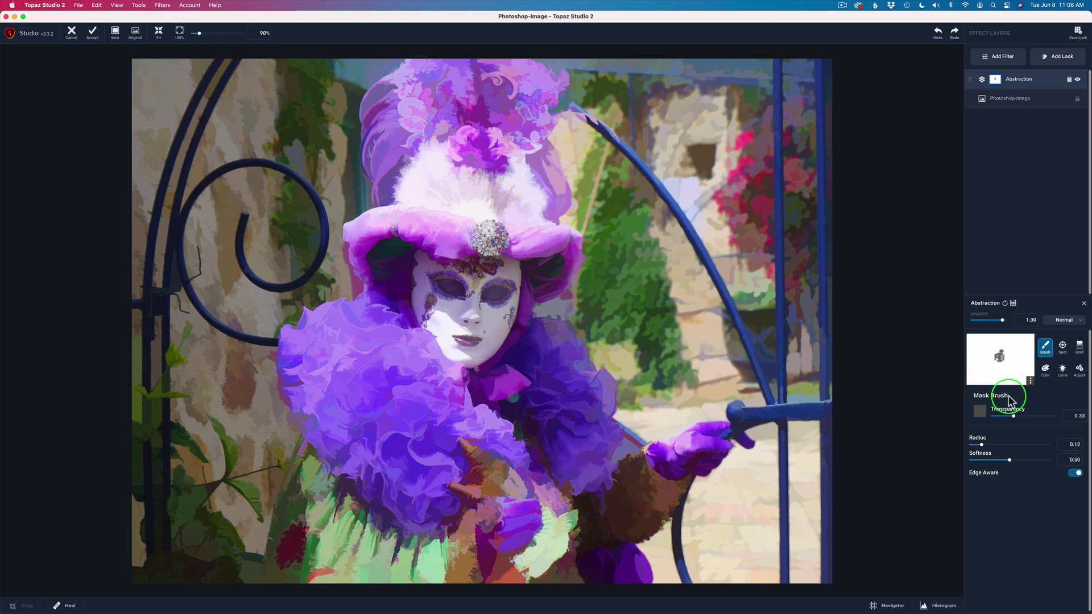
Set the mask brush transparency to 0.55 and paint over both sides of the hat brim and its underside
drag(1017, 419, 1026, 417)
mouse_move(488, 235)
mouse_down()
mouse_move(491, 261)
mouse_move(492, 242)
mouse_move(567, 257)
mouse_move(517, 252)
mouse_move(567, 239)
mouse_move(560, 282)
mouse_move(541, 296)
mouse_move(551, 288)
mouse_move(535, 256)
mouse_move(530, 292)
mouse_up()
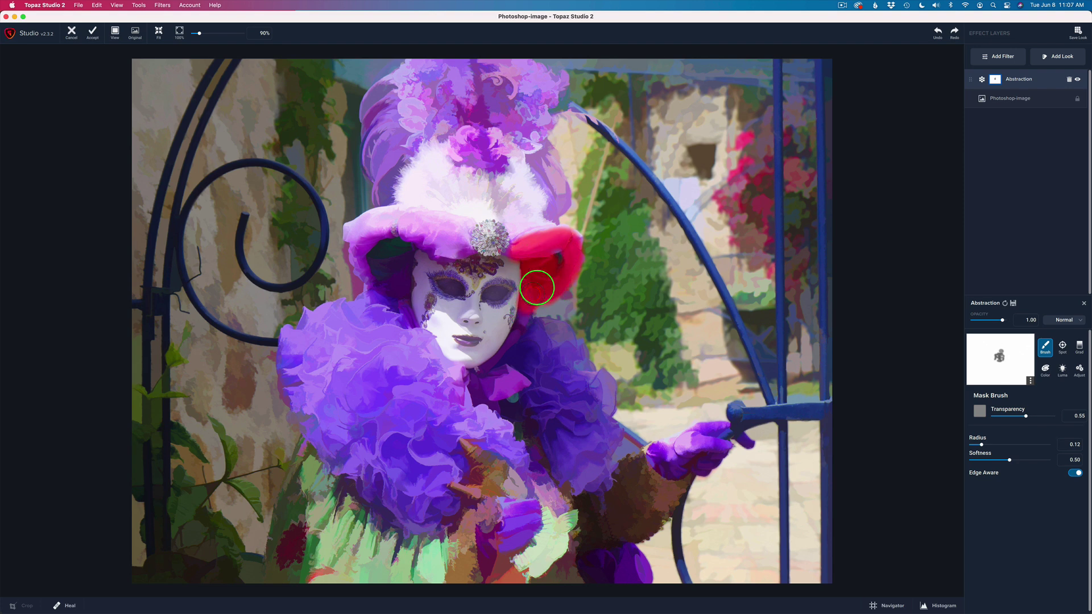
mouse_move(562, 252)
mouse_down()
mouse_move(526, 243)
mouse_move(532, 254)
mouse_up()
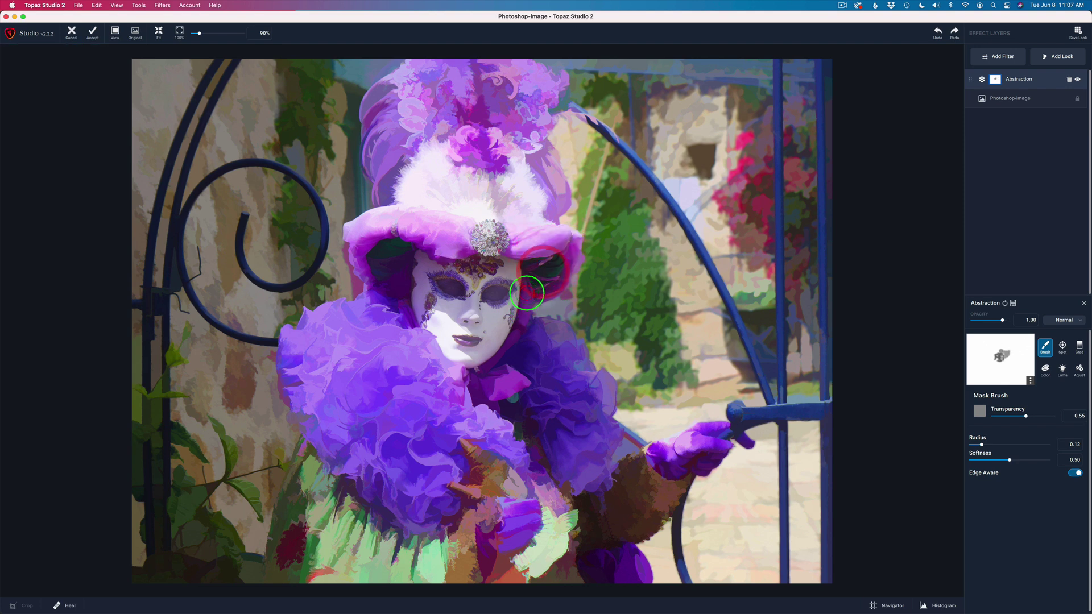
mouse_move(446, 246)
mouse_down()
mouse_move(364, 224)
mouse_move(372, 280)
mouse_move(355, 238)
mouse_move(362, 222)
mouse_move(361, 251)
mouse_move(398, 299)
mouse_move(373, 256)
mouse_move(380, 233)
mouse_move(393, 277)
mouse_move(403, 257)
mouse_move(382, 253)
mouse_move(409, 322)
mouse_move(369, 303)
mouse_move(372, 316)
mouse_move(401, 318)
mouse_move(348, 308)
mouse_move(378, 309)
mouse_up()
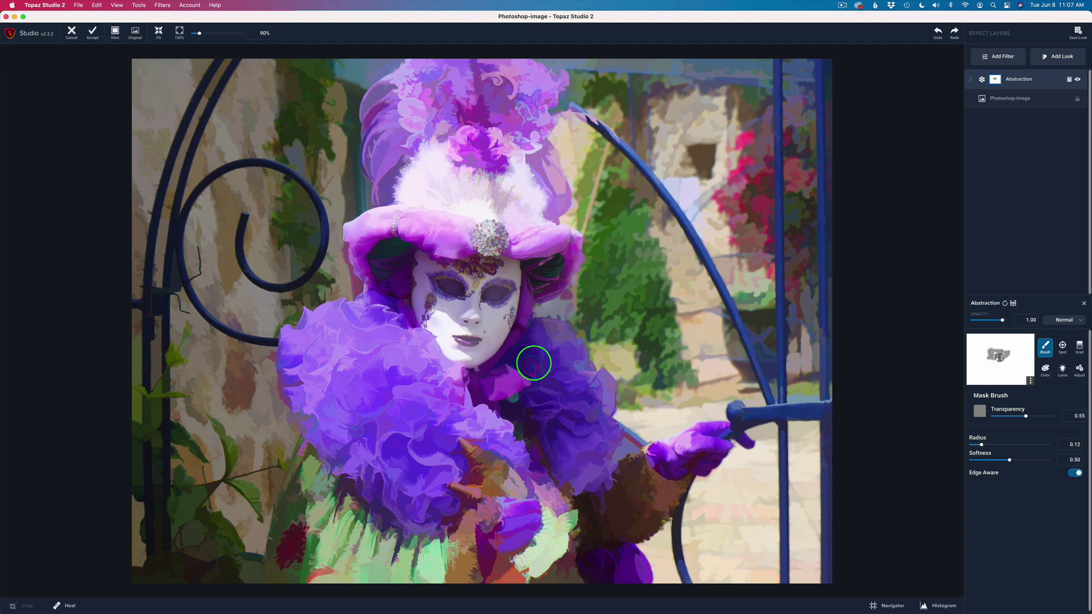
Paint the mask over the dark purple ruffles on the right-hand shoulder, down to the sleeve
mouse_move(538, 328)
mouse_down()
mouse_move(565, 323)
mouse_move(554, 347)
mouse_move(577, 352)
mouse_move(580, 380)
mouse_move(592, 375)
mouse_move(547, 371)
mouse_move(597, 380)
mouse_move(581, 409)
mouse_move(603, 409)
mouse_move(628, 436)
mouse_move(609, 427)
mouse_move(608, 475)
mouse_move(586, 464)
mouse_up()
drag(578, 478, 581, 499)
drag(538, 378, 545, 370)
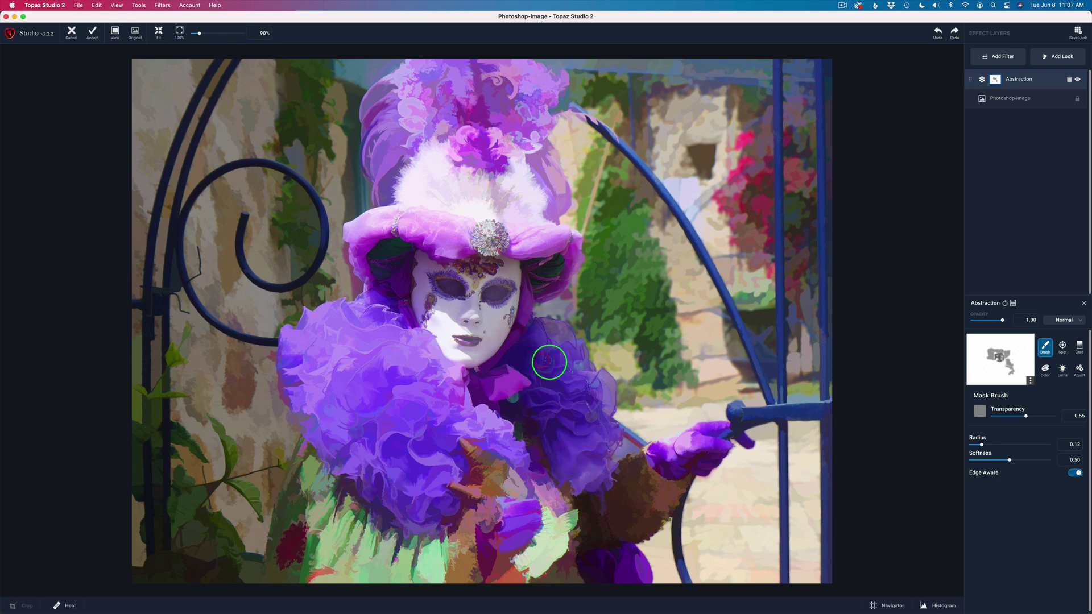
Set the mask brush transparency to 0.70 and paint over the dark purple ruffles beside the neck on the right-hand shoulder
drag(1026, 416, 1031, 416)
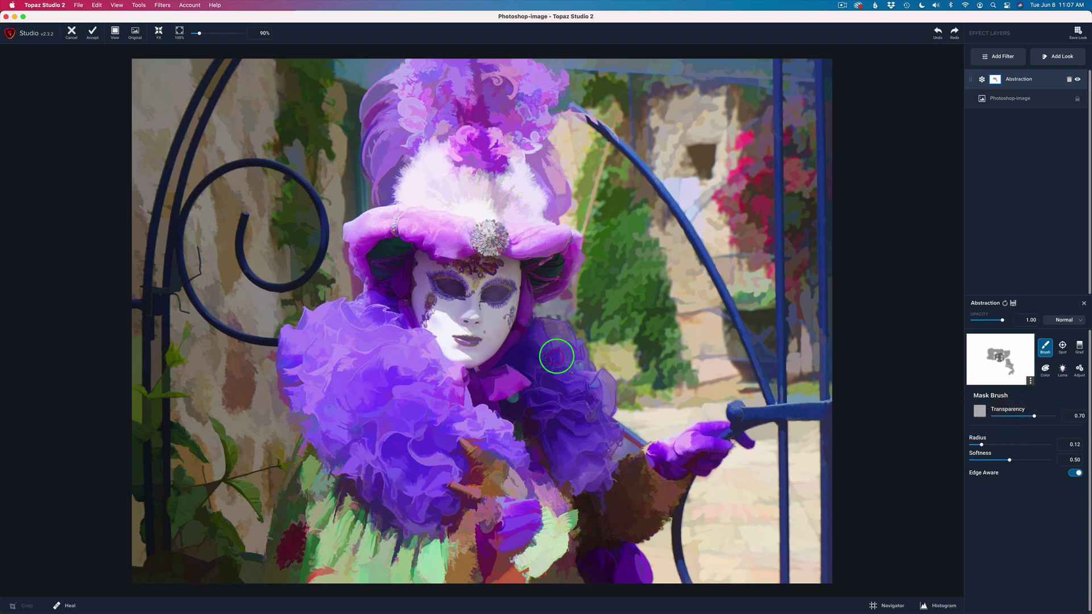
mouse_move(569, 357)
mouse_down()
mouse_move(573, 394)
mouse_move(592, 407)
mouse_move(539, 352)
mouse_move(558, 371)
mouse_up()
Set the mask brush transparency to 0.80 and paint over the held ornament, the pale green trim and the costume front below it
drag(1034, 415, 1039, 415)
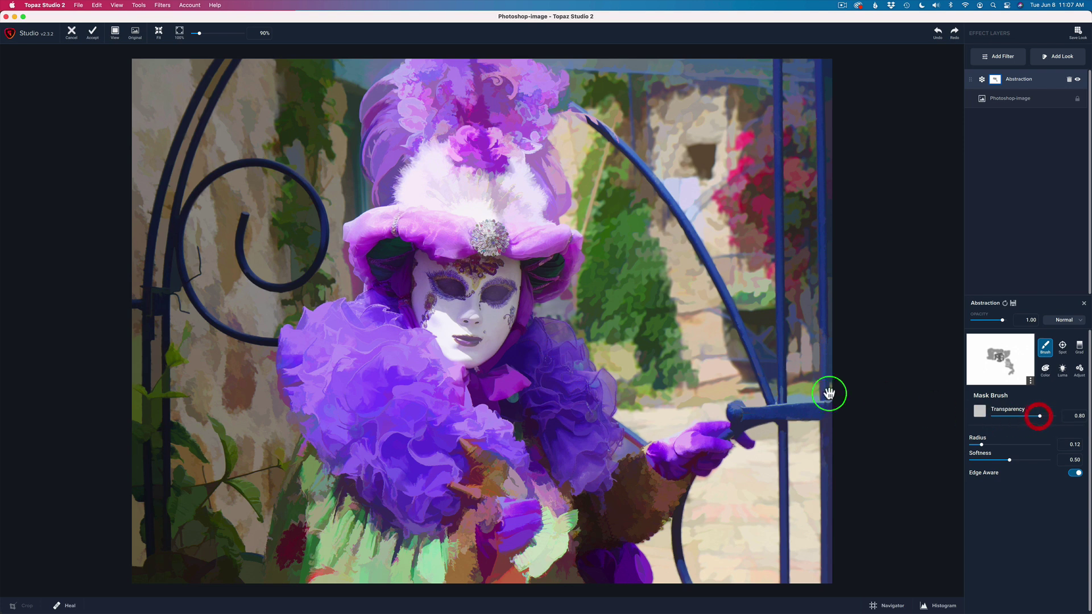
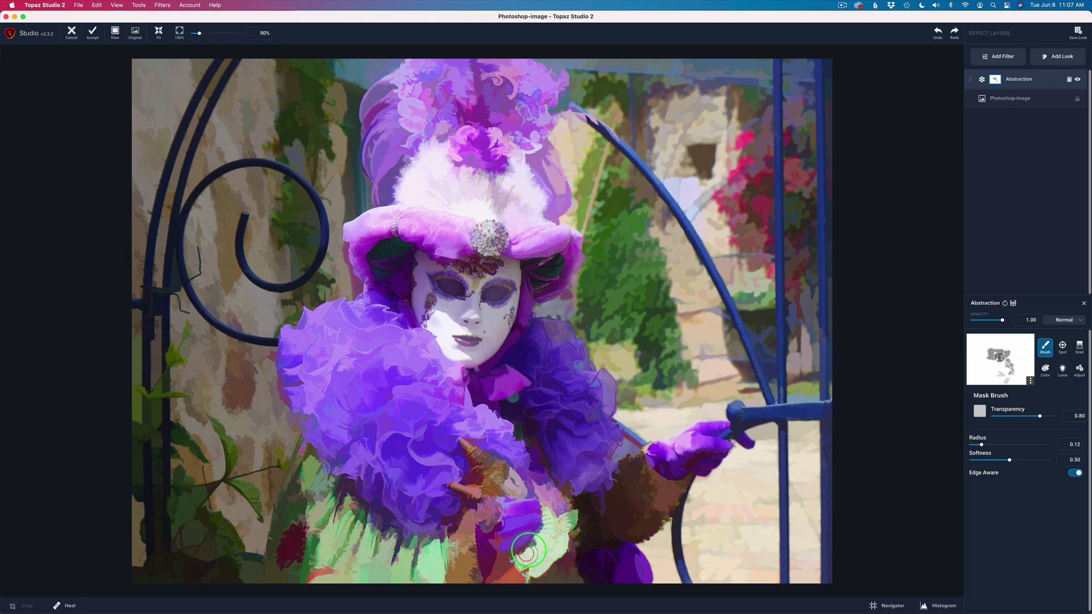
click(517, 571)
mouse_move(489, 569)
mouse_down()
mouse_move(467, 511)
mouse_move(465, 594)
mouse_move(464, 578)
mouse_up()
mouse_move(477, 512)
mouse_down()
mouse_move(489, 525)
mouse_move(478, 592)
mouse_up()
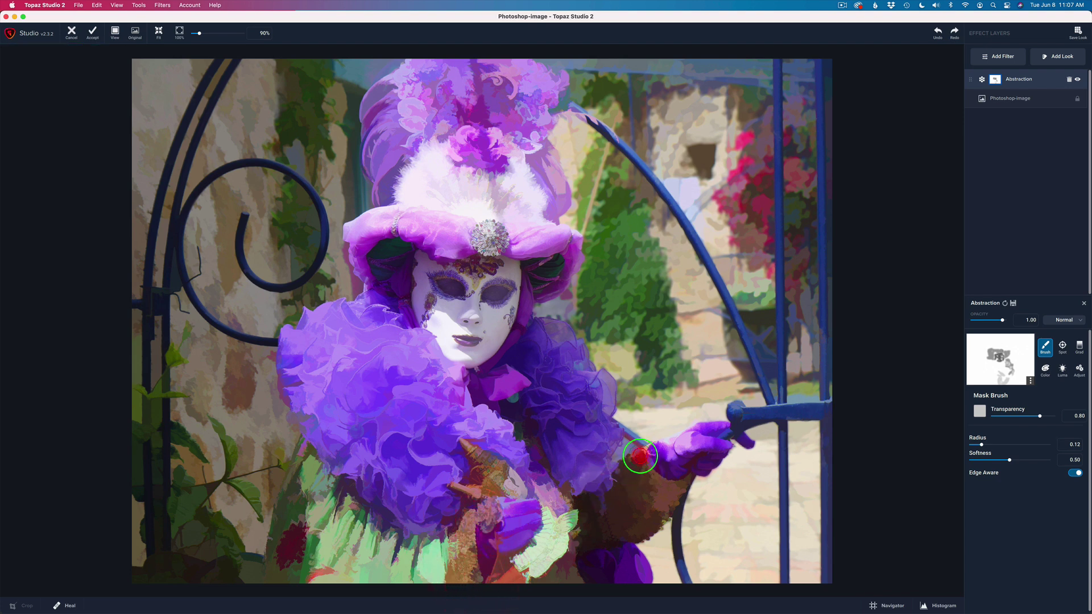
Paint the mask over the brown sequined sleeve, the purple fabric below it and the gloved hand on the gate
mouse_move(640, 475)
mouse_down()
mouse_move(621, 498)
mouse_move(648, 488)
mouse_move(647, 476)
mouse_move(630, 515)
mouse_move(666, 491)
mouse_move(667, 505)
mouse_move(678, 488)
mouse_move(652, 525)
mouse_move(622, 538)
mouse_move(598, 505)
mouse_move(604, 533)
mouse_move(592, 502)
mouse_move(592, 533)
mouse_move(620, 532)
mouse_move(635, 552)
mouse_move(612, 559)
mouse_move(606, 587)
mouse_move(634, 564)
mouse_up()
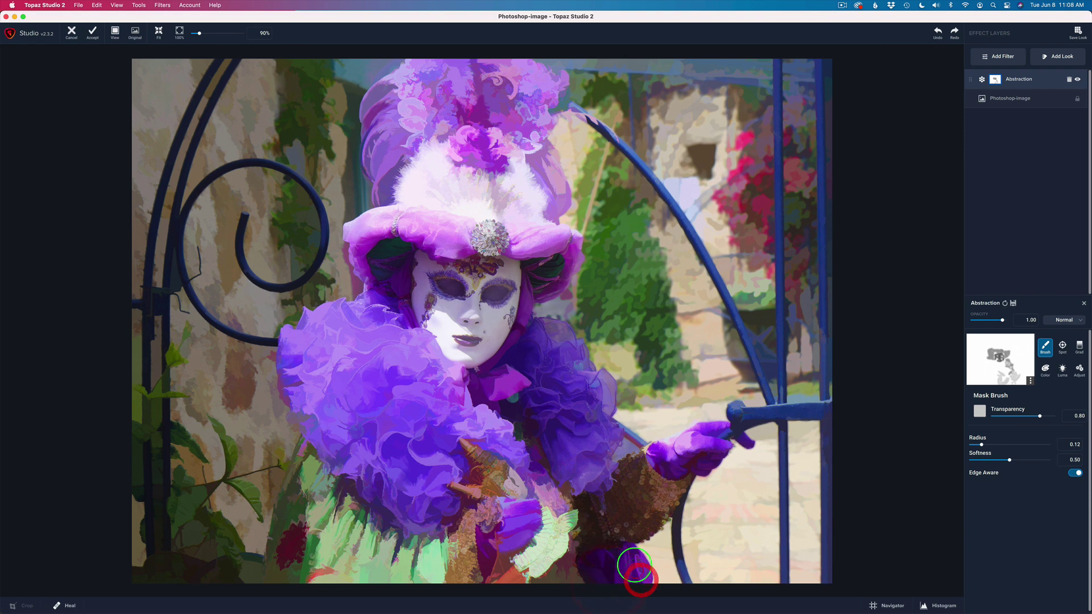
click(665, 459)
mouse_move(694, 442)
mouse_down()
mouse_move(717, 444)
mouse_move(705, 473)
mouse_move(713, 460)
mouse_move(695, 452)
mouse_move(692, 434)
mouse_move(720, 443)
mouse_up()
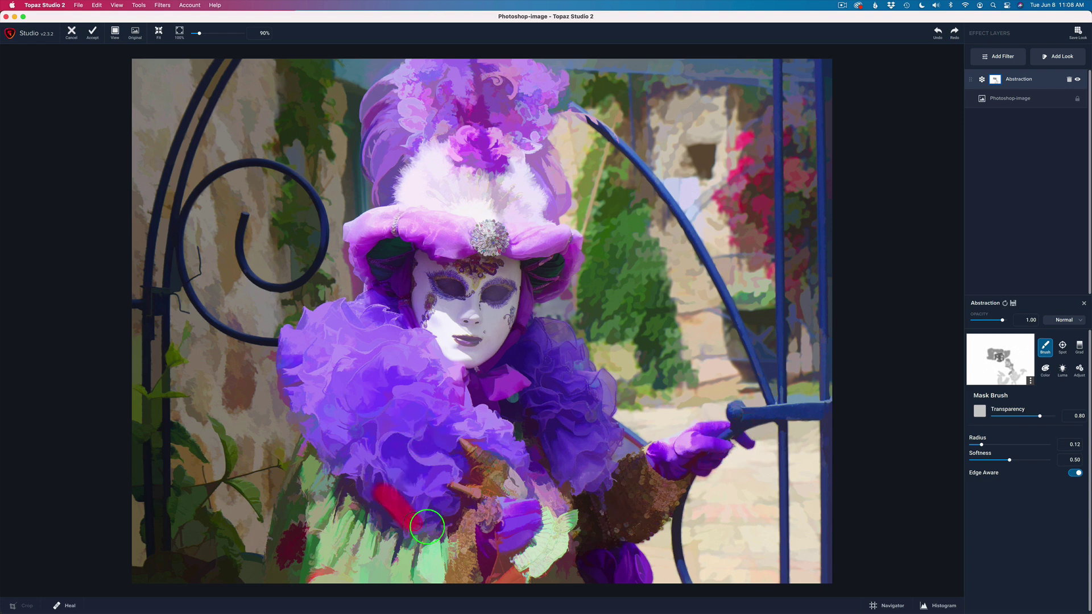
Paint the mask over the large purple ruffles on the left-hand shoulder, from their lower edge up to the collar
mouse_move(452, 469)
mouse_down()
mouse_move(433, 453)
mouse_move(447, 464)
mouse_move(400, 434)
mouse_up()
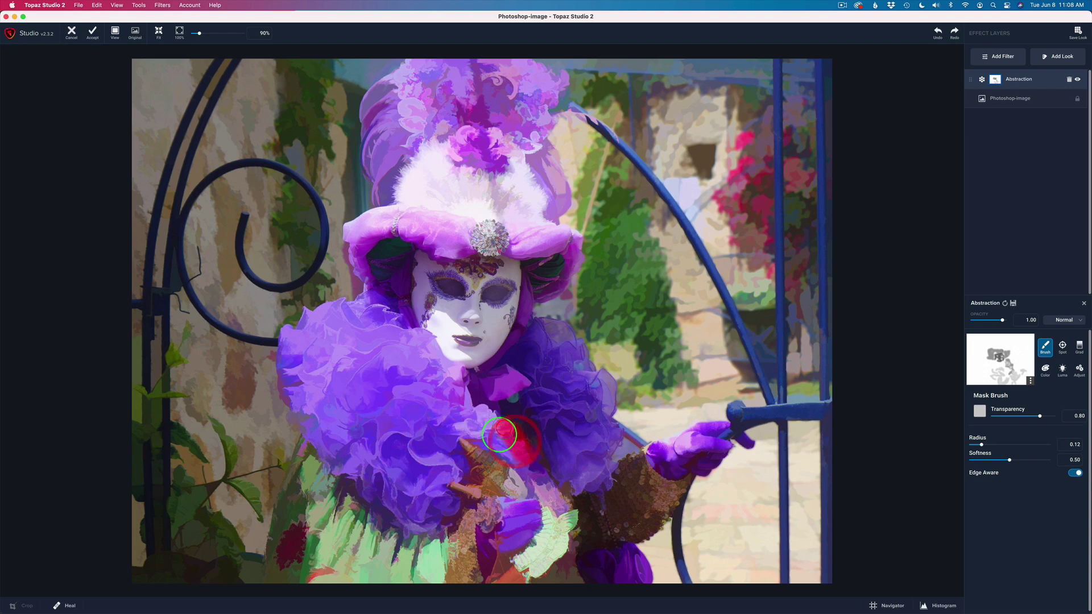
click(434, 381)
mouse_move(426, 349)
mouse_down()
mouse_move(386, 318)
mouse_move(401, 314)
mouse_move(366, 326)
mouse_move(373, 306)
mouse_move(340, 310)
mouse_move(344, 319)
mouse_move(332, 313)
mouse_move(311, 335)
mouse_move(312, 314)
mouse_move(307, 340)
mouse_move(283, 355)
mouse_move(315, 367)
mouse_move(295, 363)
mouse_move(348, 356)
mouse_move(343, 376)
mouse_move(306, 387)
mouse_move(420, 344)
mouse_move(568, 254)
mouse_up()
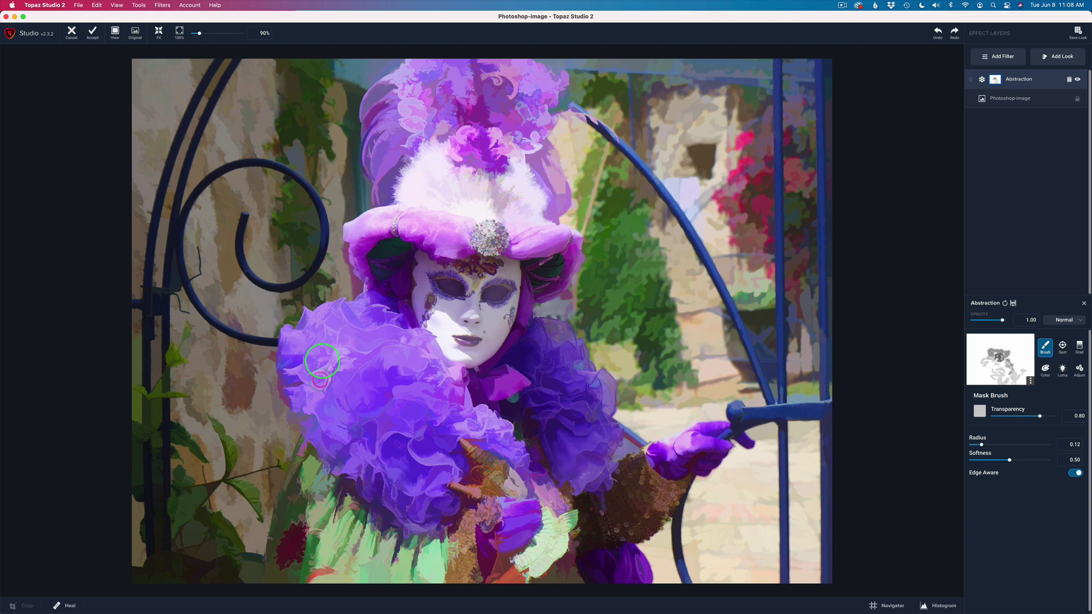
mouse_move(374, 360)
mouse_down()
mouse_move(354, 400)
mouse_move(395, 409)
mouse_move(390, 390)
mouse_move(352, 416)
mouse_move(381, 462)
mouse_move(376, 483)
mouse_move(395, 500)
mouse_move(403, 449)
mouse_move(425, 466)
mouse_move(396, 497)
mouse_move(438, 452)
mouse_up()
Set the mask brush radius to 0.58 and paint over the left-hand background, the leaves and the lower green skirt
drag(982, 445, 1014, 445)
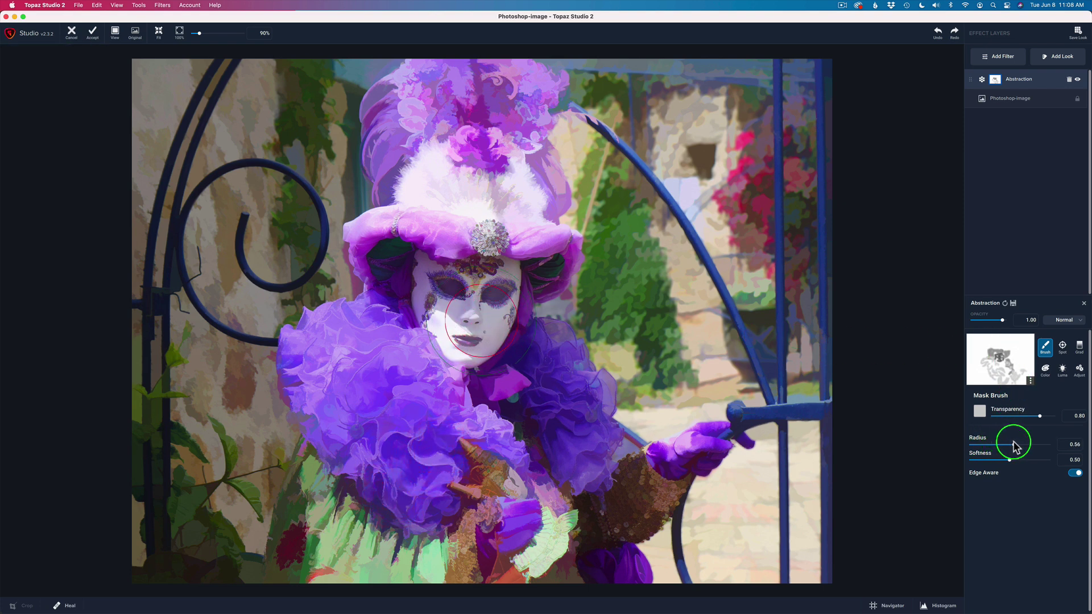
mouse_move(301, 90)
mouse_down()
mouse_move(144, 91)
mouse_move(283, 100)
mouse_move(310, 213)
mouse_move(217, 148)
mouse_move(203, 336)
mouse_move(271, 270)
mouse_move(247, 385)
mouse_move(261, 487)
mouse_move(251, 499)
mouse_move(156, 378)
mouse_move(158, 510)
mouse_move(188, 524)
mouse_up()
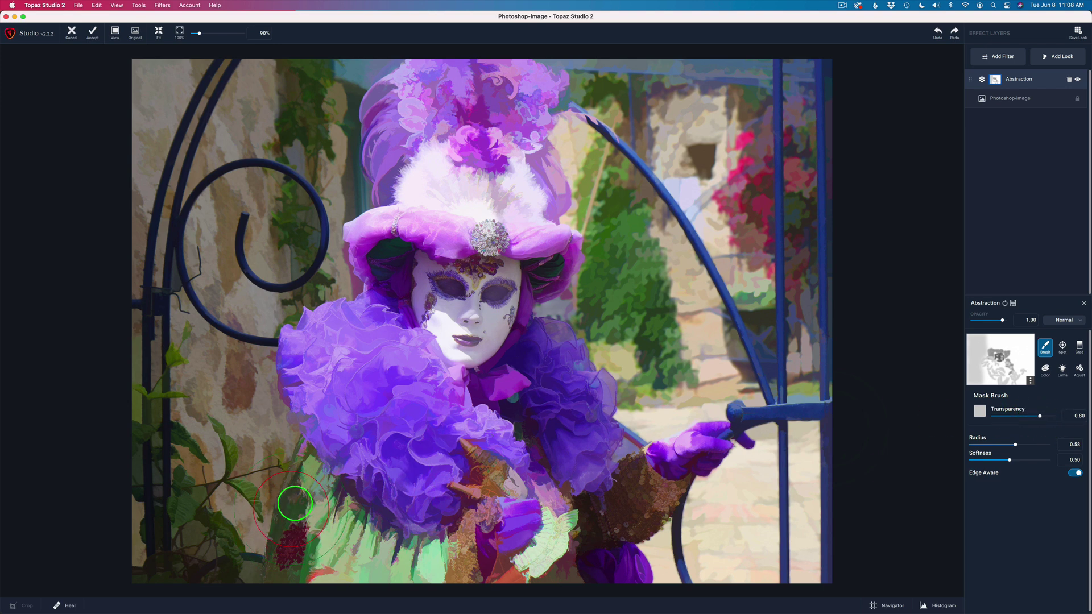
mouse_move(290, 505)
mouse_down()
mouse_move(299, 553)
mouse_move(318, 524)
mouse_move(341, 560)
mouse_move(404, 560)
mouse_up()
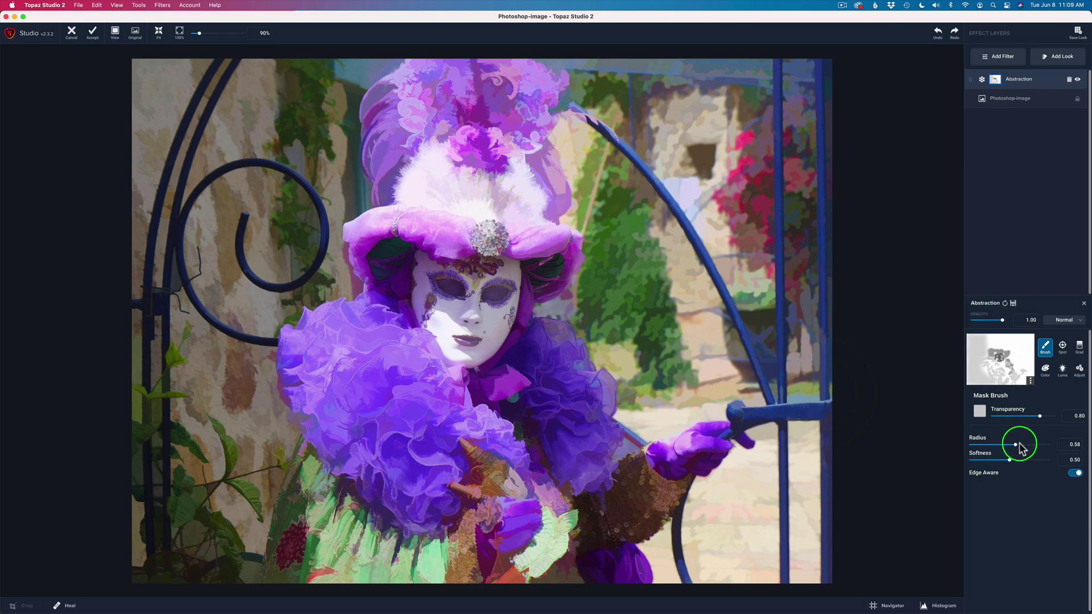
Set the mask brush radius to 0.17 and paint over the dark underside of the hat brim on both sides of the face
mouse_move(1016, 445)
mouse_down()
mouse_move(936, 432)
mouse_move(983, 447)
mouse_up()
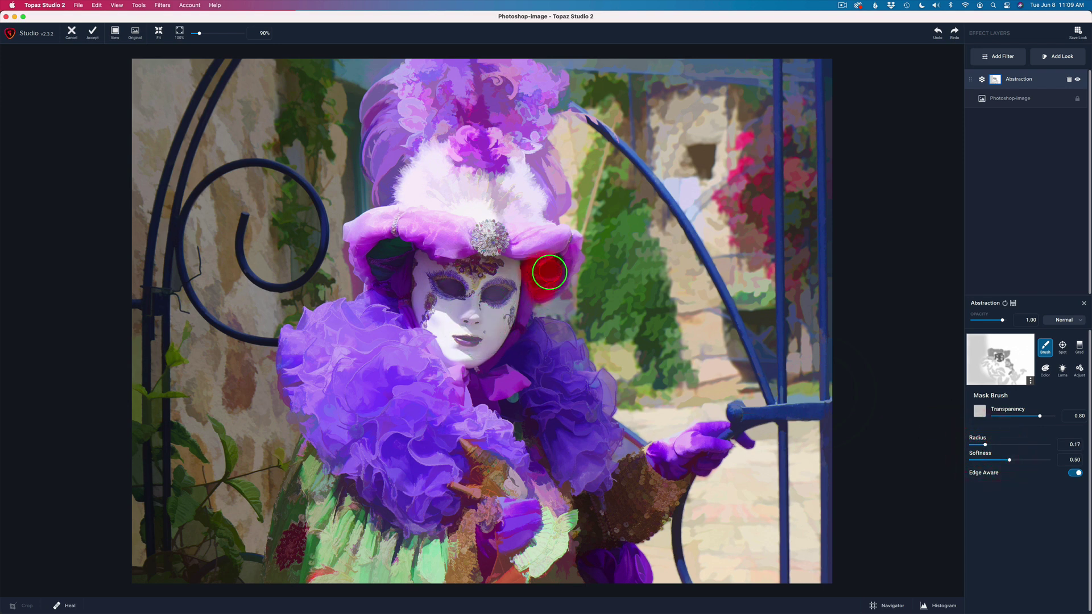
drag(549, 272, 544, 274)
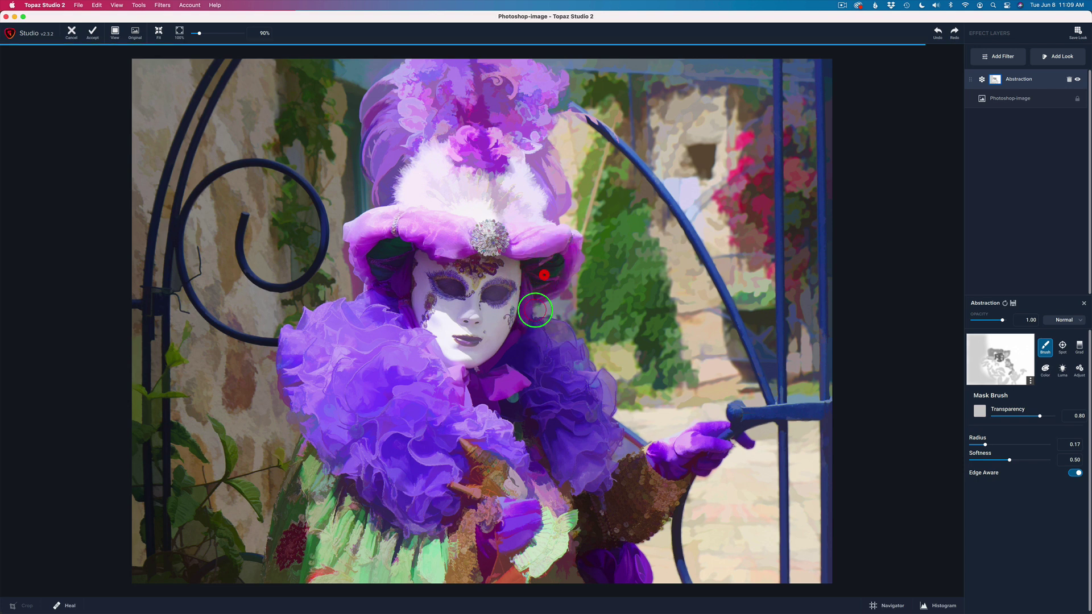
mouse_move(415, 281)
mouse_down()
mouse_move(398, 264)
mouse_move(388, 276)
mouse_move(395, 285)
mouse_move(391, 252)
mouse_up()
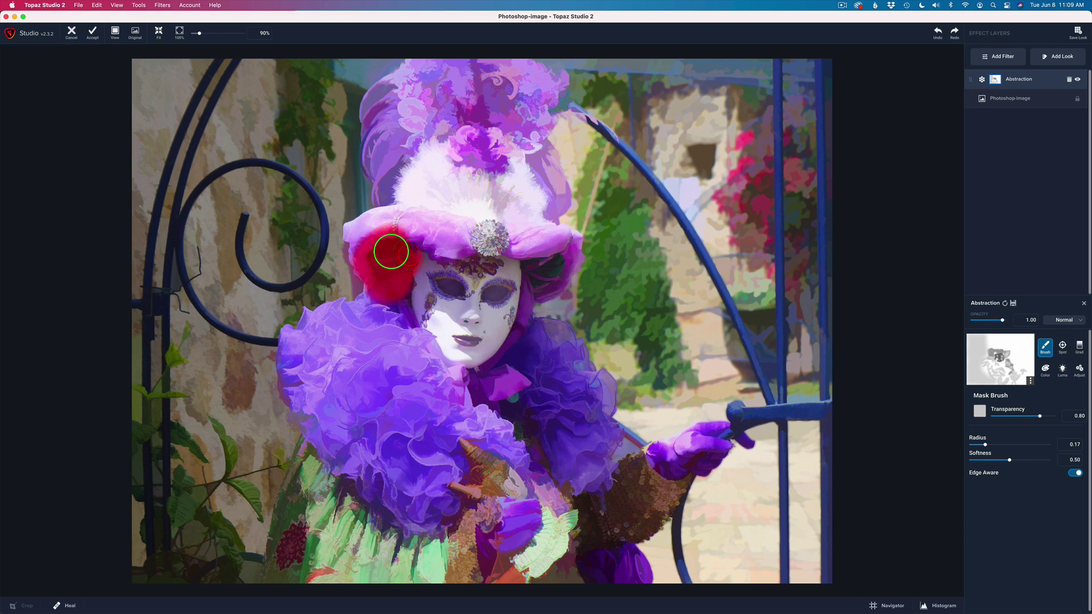
Set the mask brush transparency to 0.36 and the radius to 0.08, and paint over the lips
drag(1040, 417, 1060, 407)
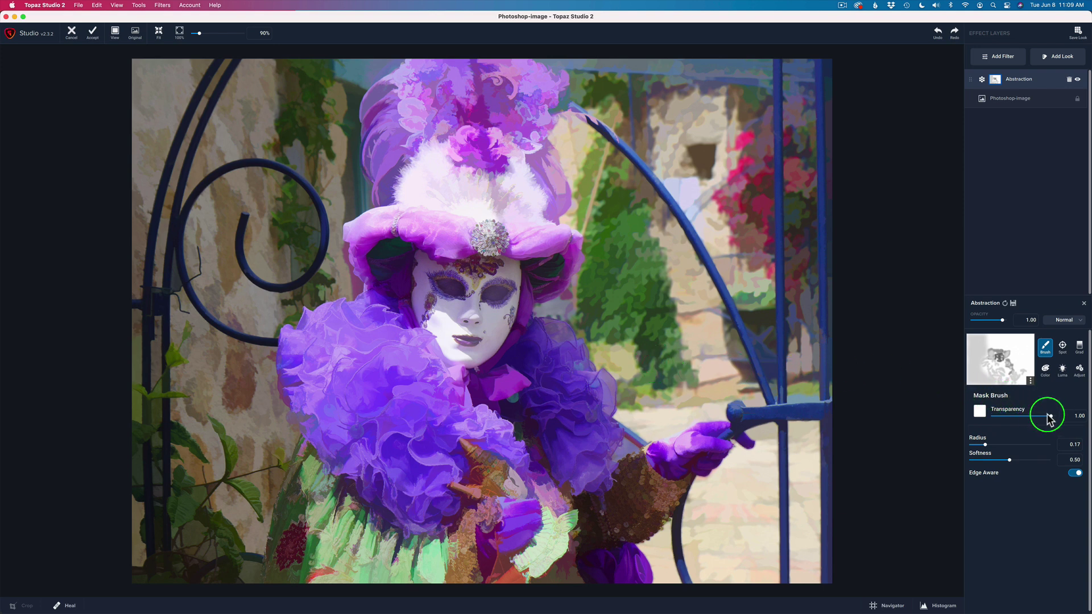
drag(1049, 419, 1010, 418)
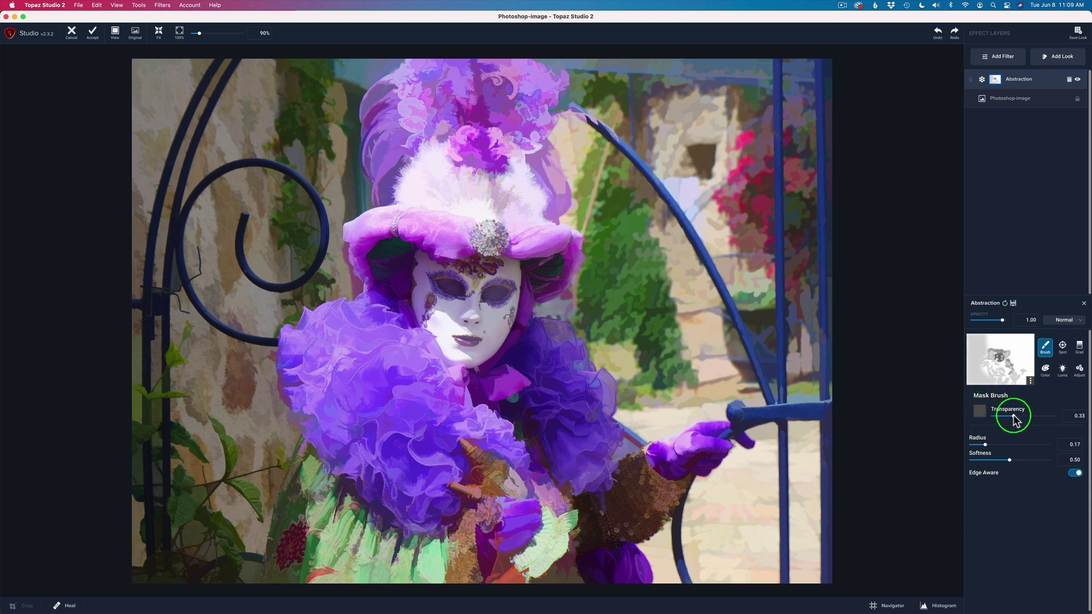
drag(1017, 420, 1015, 418)
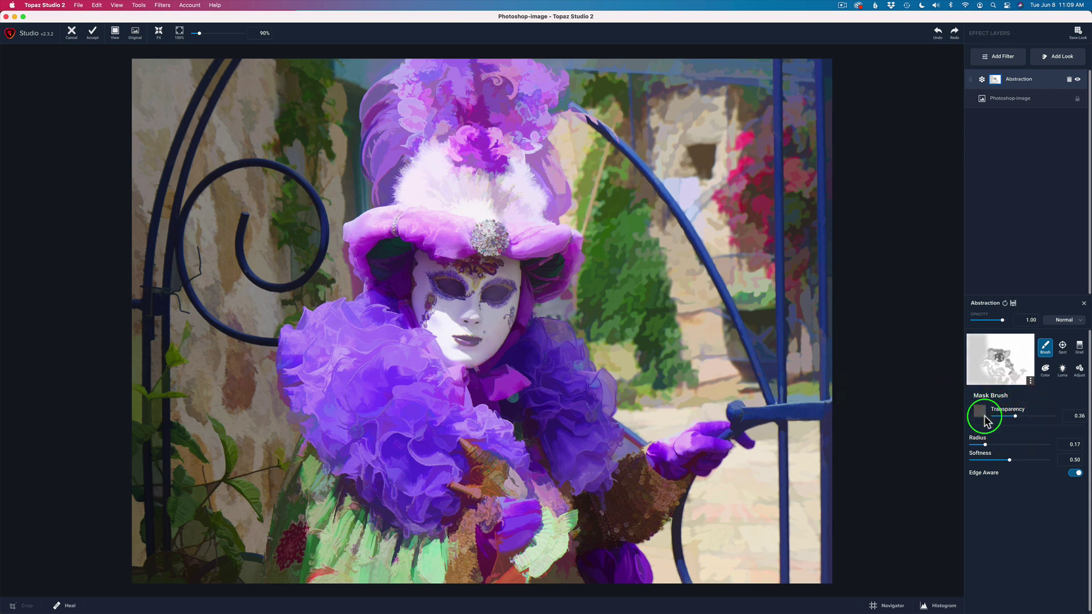
click(978, 445)
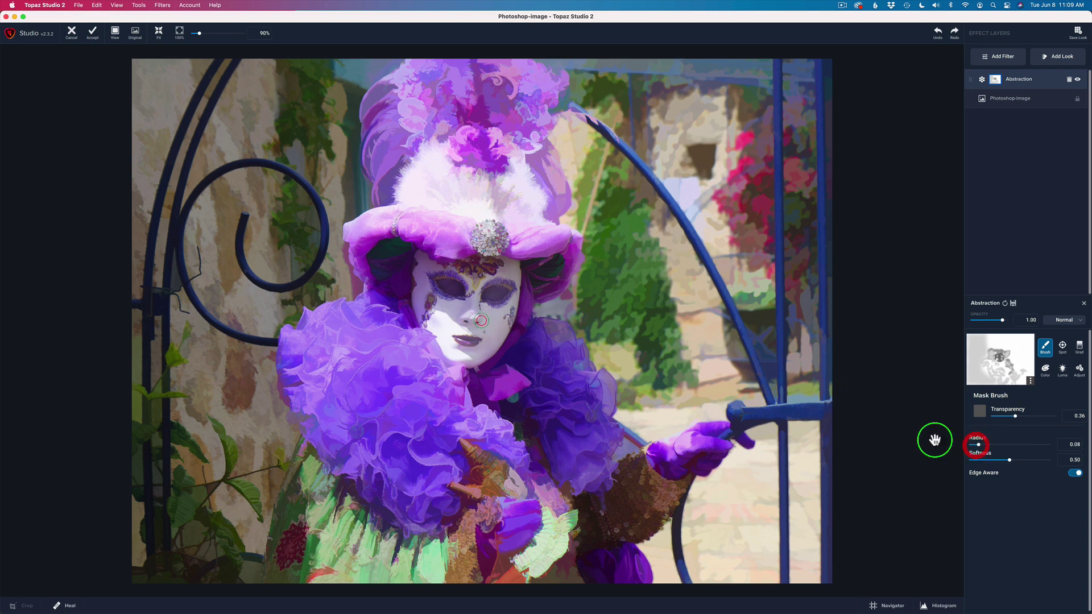
drag(477, 341, 475, 339)
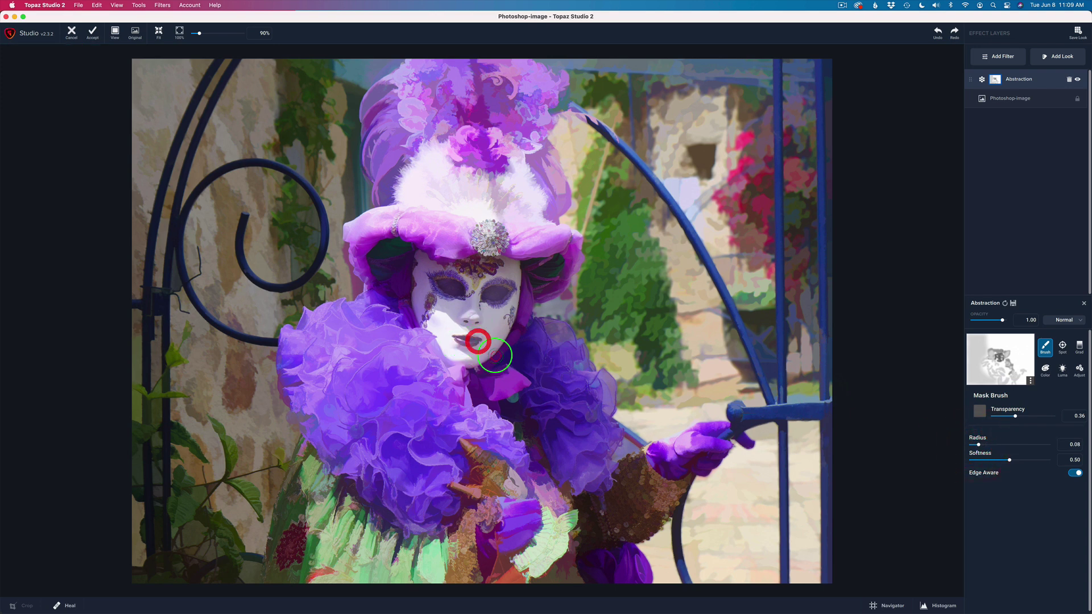
Lower the mask brush transparency to 0.17 and repaint the lips
drag(1017, 418, 1005, 417)
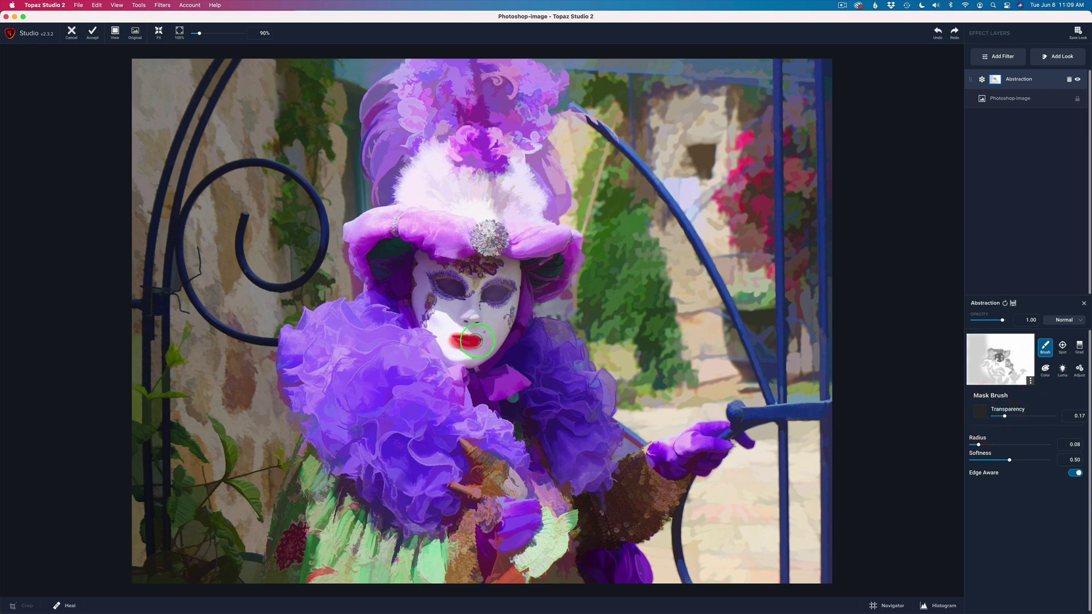
drag(477, 341, 479, 340)
click(481, 334)
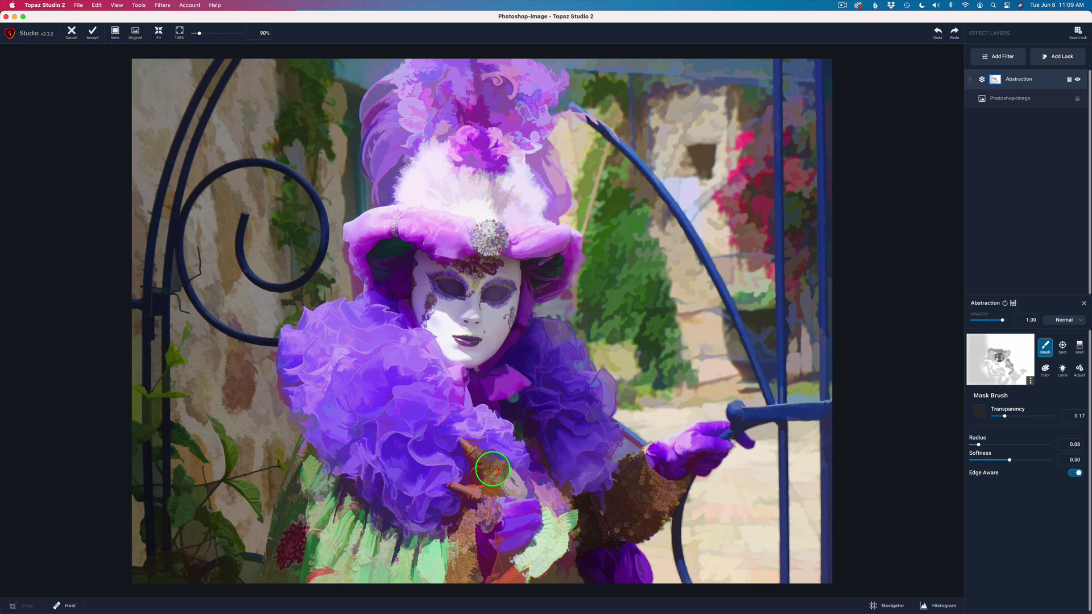
Paint the mask over the gold handheld ornament, then refine it with transparency 0.52 and radius 0.05
mouse_move(462, 441)
mouse_down()
mouse_move(475, 485)
mouse_move(506, 467)
mouse_move(521, 488)
mouse_move(508, 526)
mouse_move(451, 485)
mouse_move(469, 530)
mouse_move(473, 488)
mouse_move(479, 522)
mouse_move(486, 511)
mouse_move(476, 544)
mouse_up()
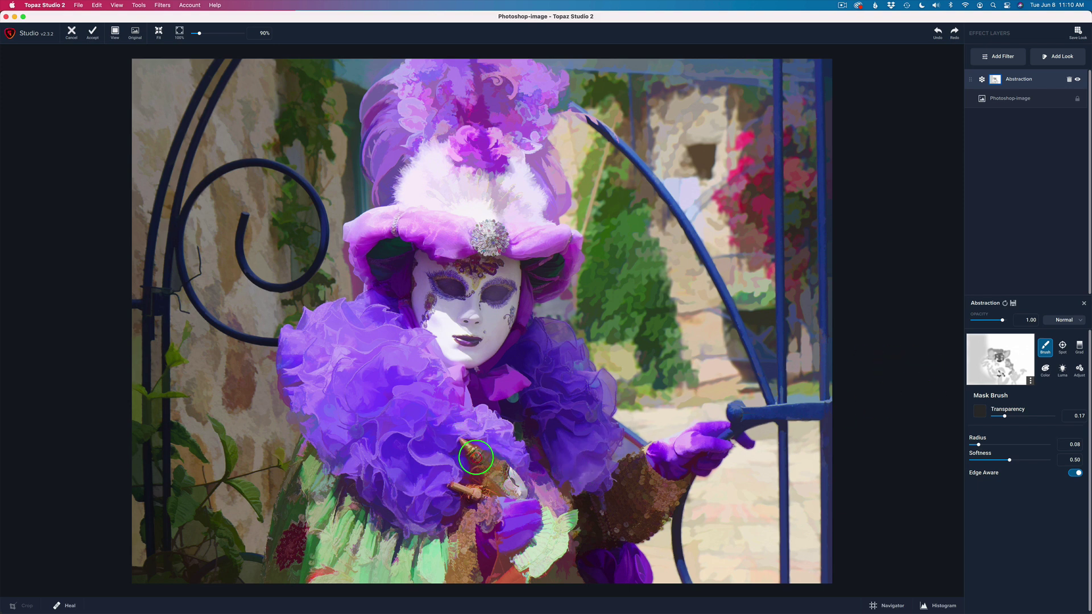
drag(1003, 420, 1023, 416)
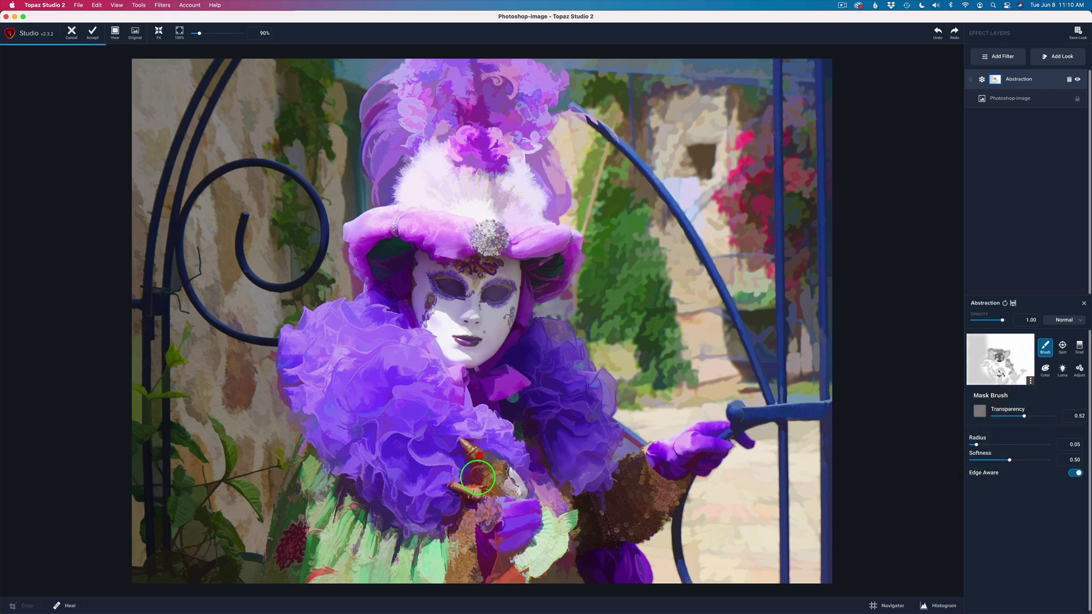
click(477, 453)
click(549, 458)
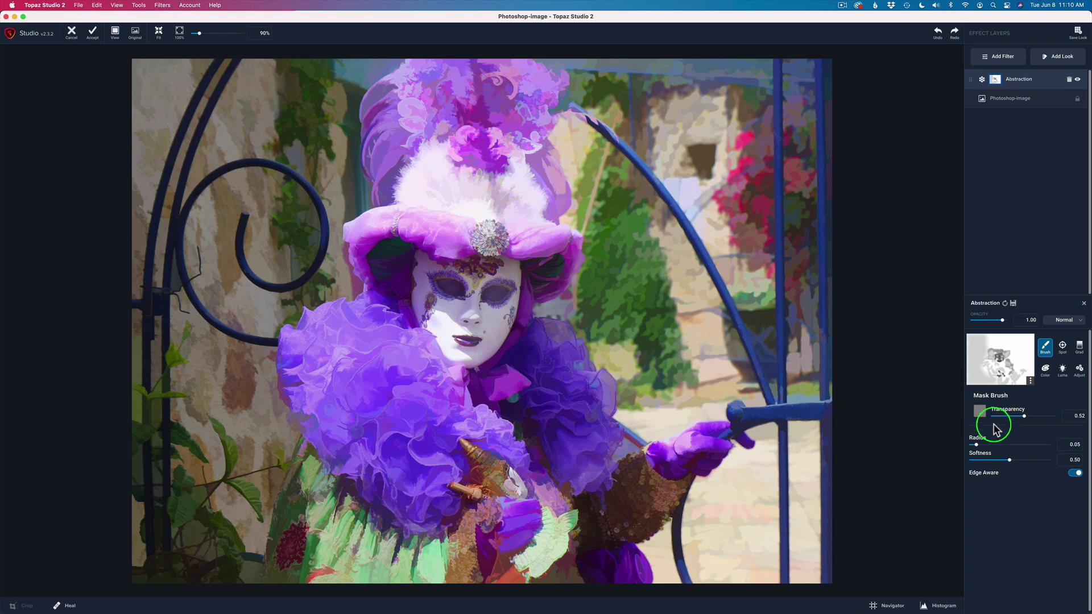
Set the mask brush radius to 0.34 and paint over the hat's purple flower, lace plumes and side feathers
drag(982, 447, 998, 445)
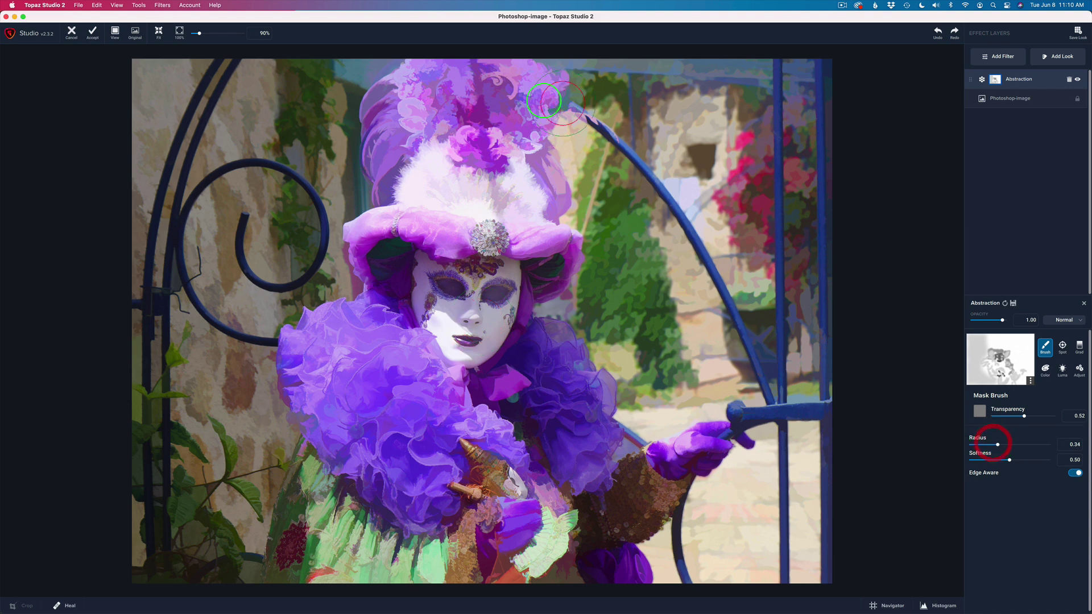
click(475, 151)
click(532, 165)
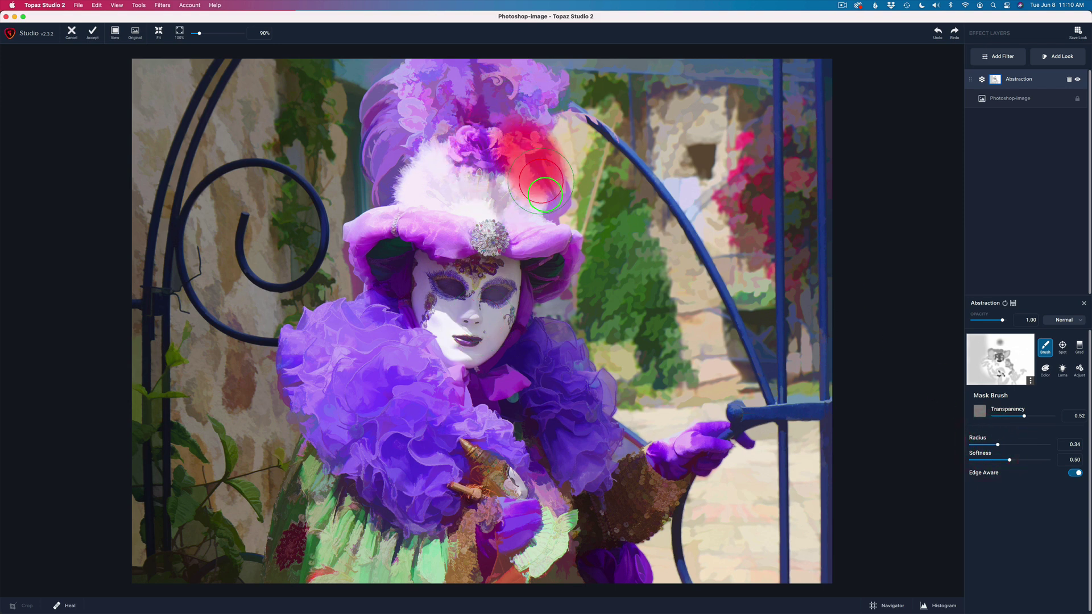
click(502, 95)
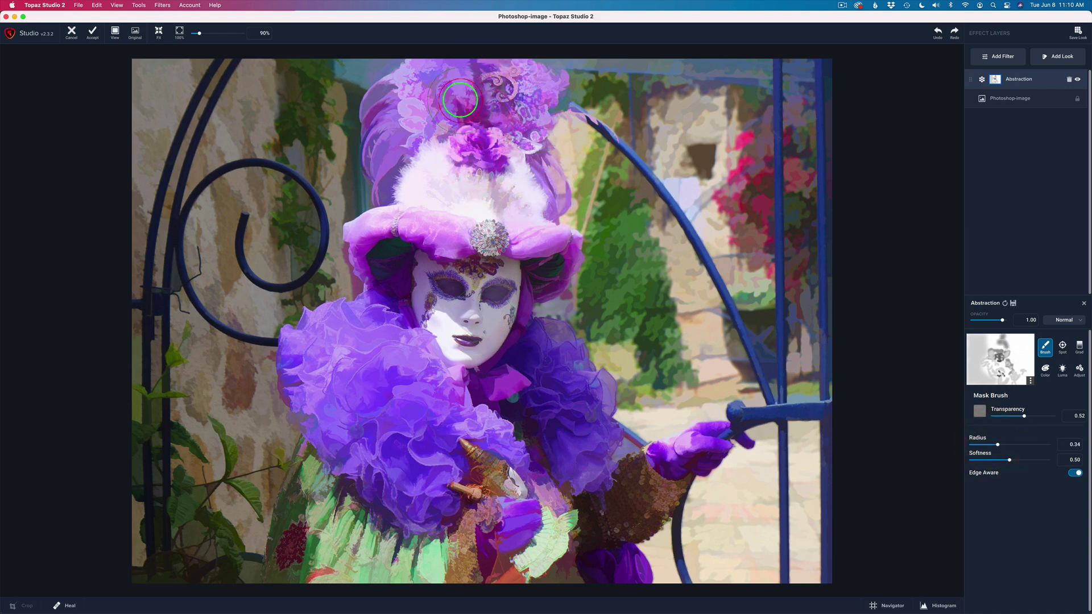
click(443, 84)
click(403, 111)
click(383, 153)
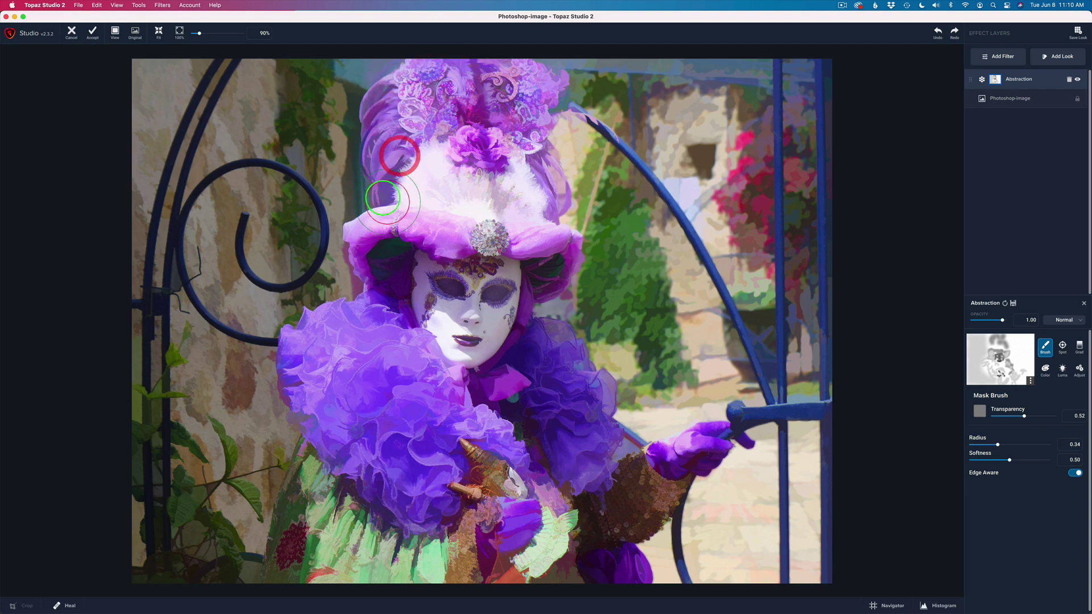
click(385, 210)
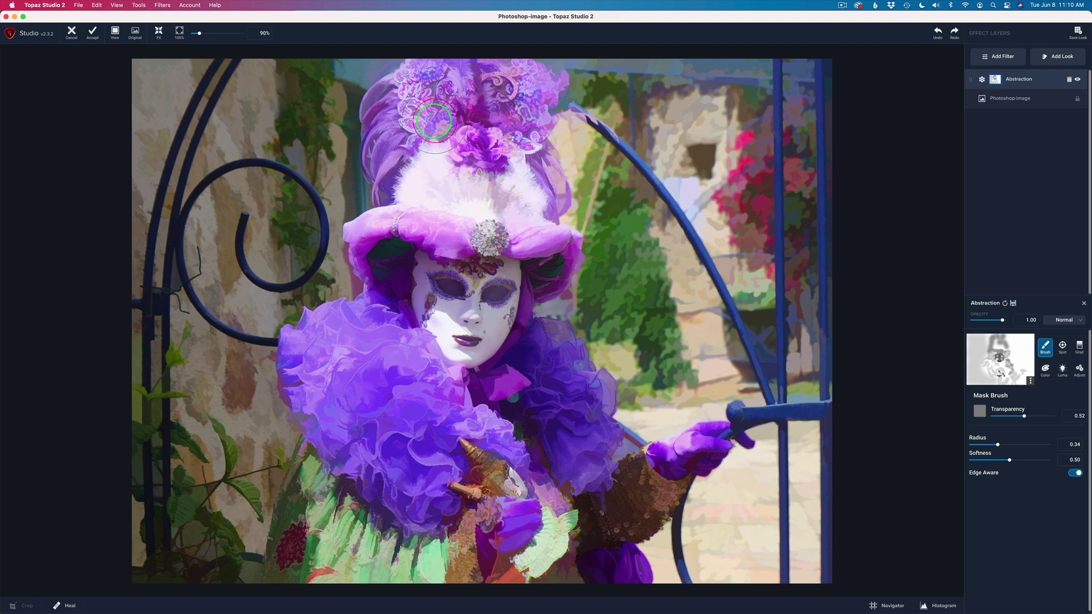
click(436, 124)
Set the mask brush transparency to 0.74 and paint over the hat's central flower, lace and fluffy white feathers
click(634, 233)
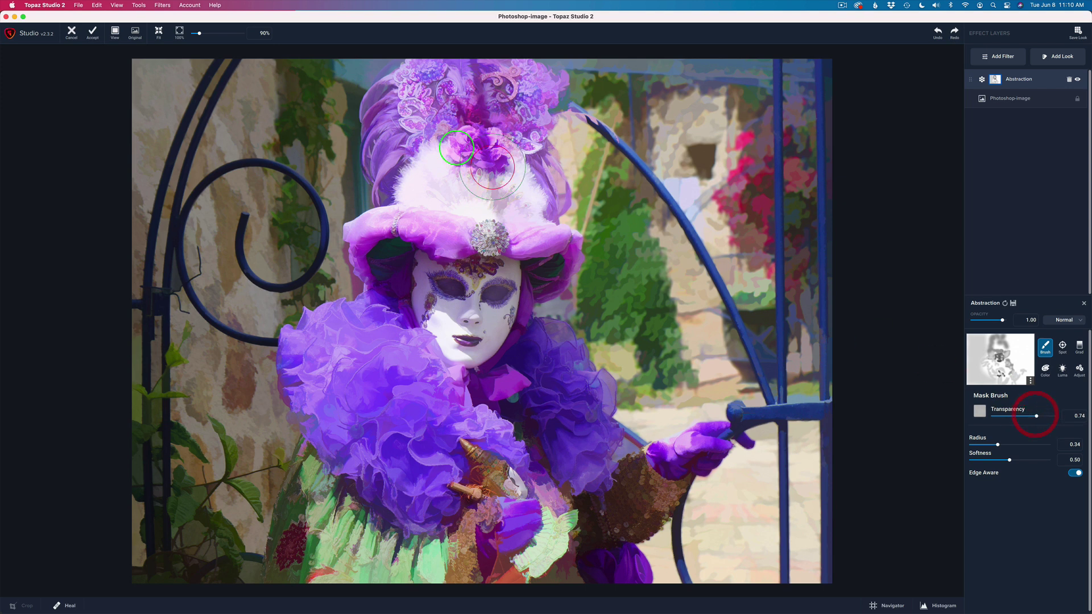
click(424, 114)
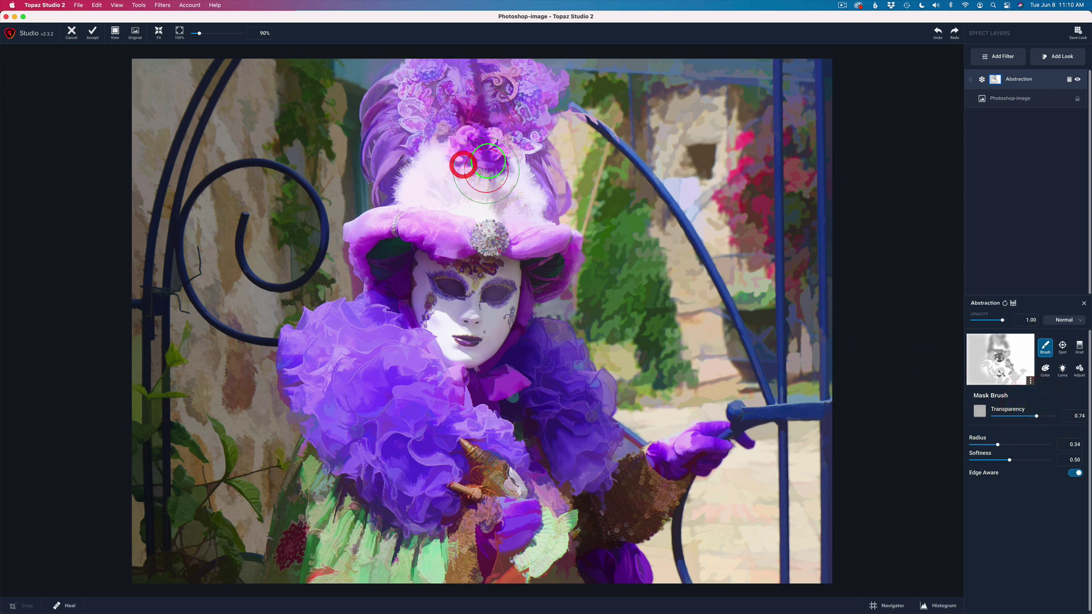
click(504, 86)
click(514, 143)
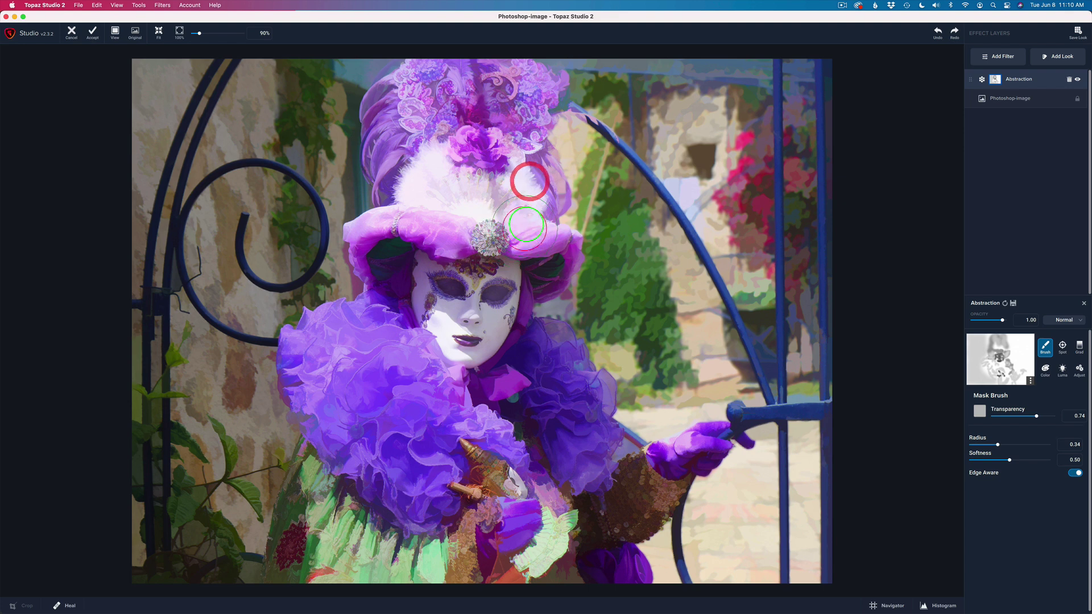
click(538, 191)
click(432, 179)
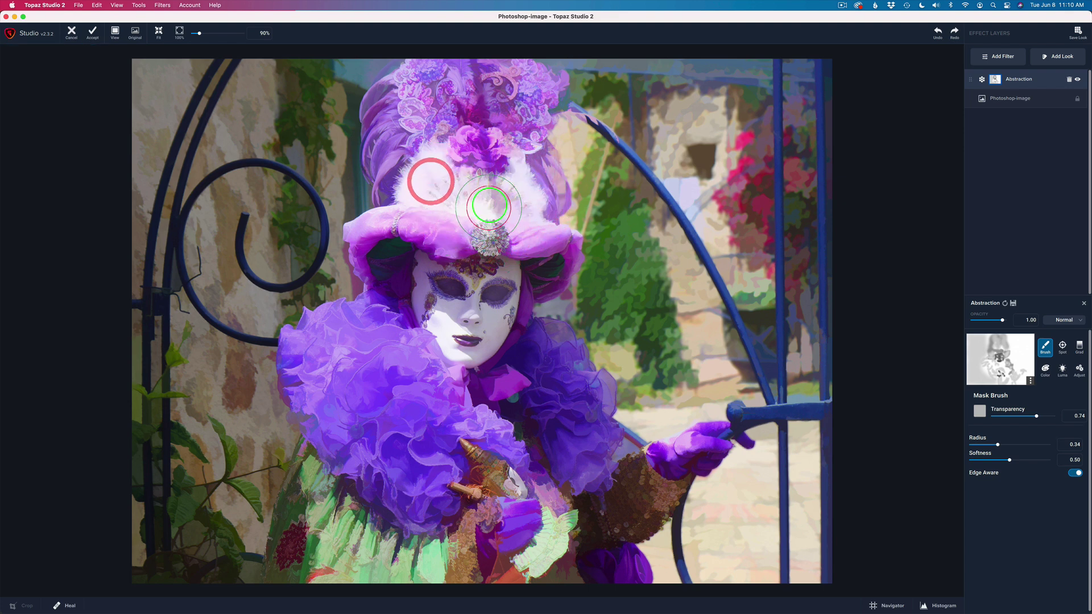
click(476, 194)
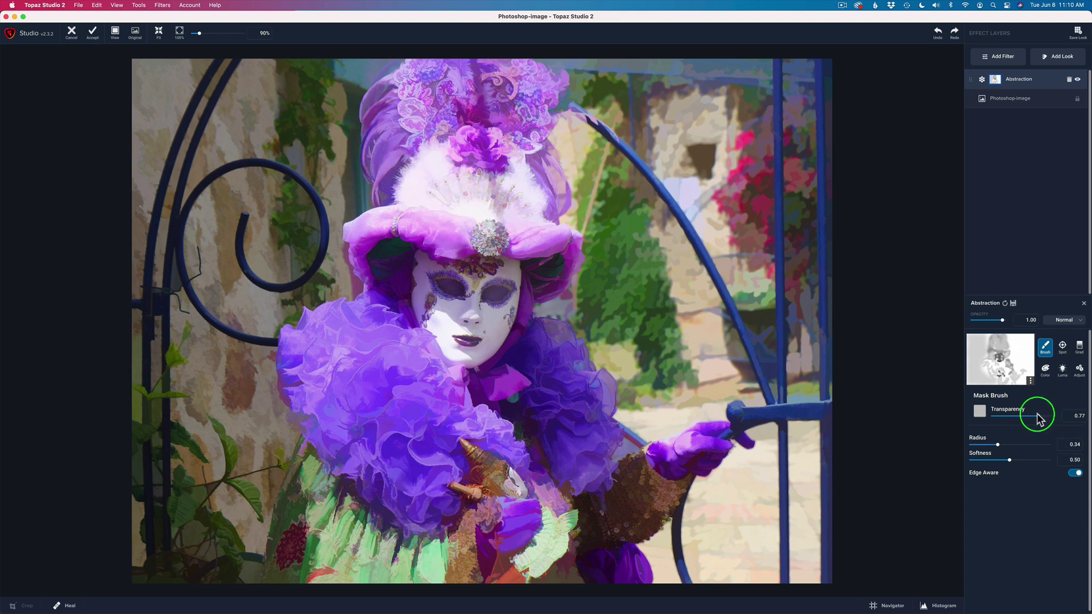
Set the mask brush transparency to 0.45 and paint over the beaded fan within the hat's white feathers
drag(1021, 420, 1017, 415)
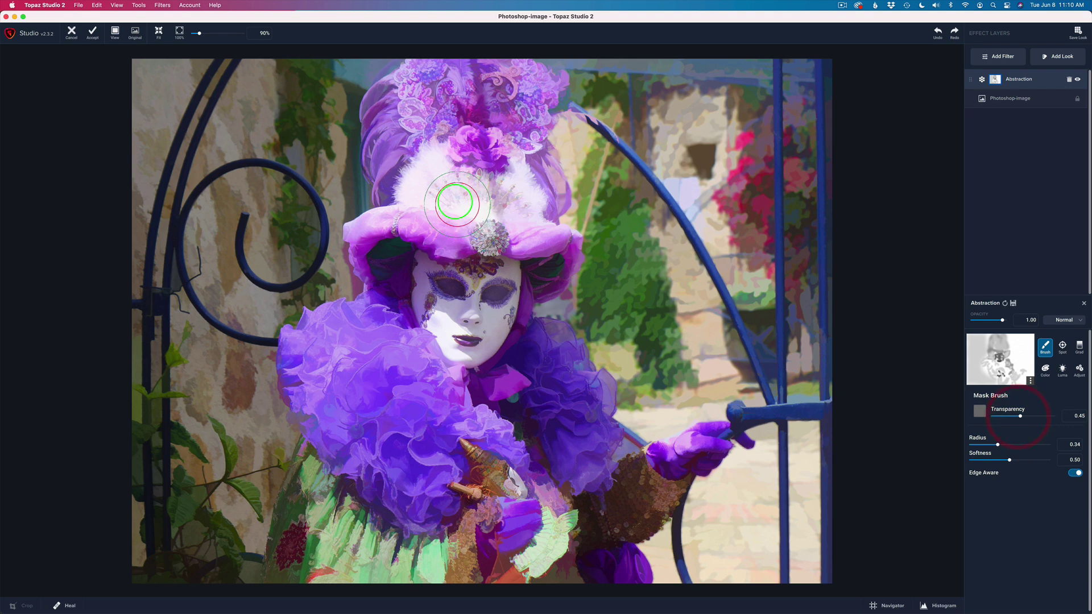
mouse_move(459, 202)
mouse_down()
mouse_move(445, 200)
mouse_move(486, 196)
mouse_up()
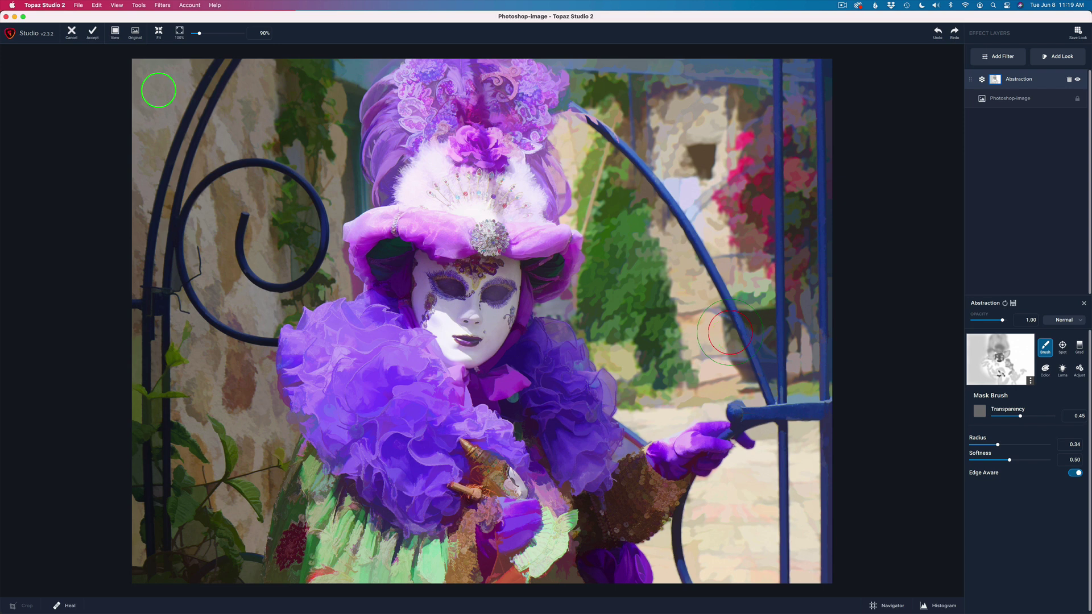
drag(215, 84, 198, 93)
mouse_move(911, 380)
mouse_down()
mouse_move(965, 428)
mouse_move(961, 396)
mouse_move(996, 422)
mouse_move(978, 392)
mouse_move(965, 422)
mouse_move(956, 364)
mouse_move(925, 353)
mouse_move(1029, 376)
mouse_move(873, 378)
mouse_move(978, 323)
mouse_move(960, 414)
mouse_move(927, 422)
mouse_move(932, 401)
mouse_move(974, 368)
mouse_move(966, 354)
mouse_move(967, 384)
mouse_up()
Add a Precision Contrast filter above the Abstraction layer and set its Low contrast to 0.44
click(1005, 59)
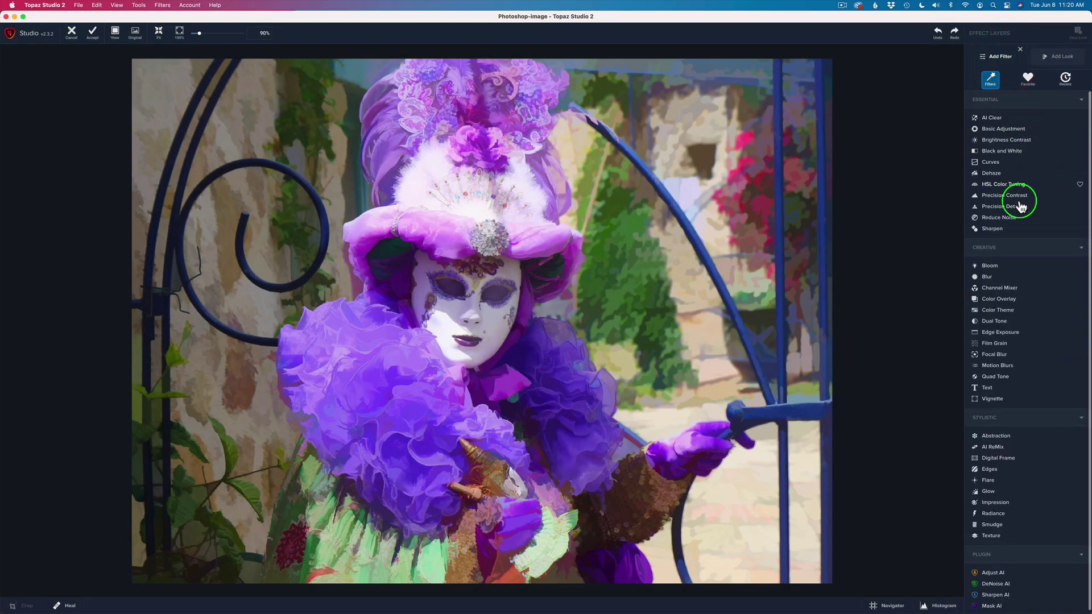
click(1018, 198)
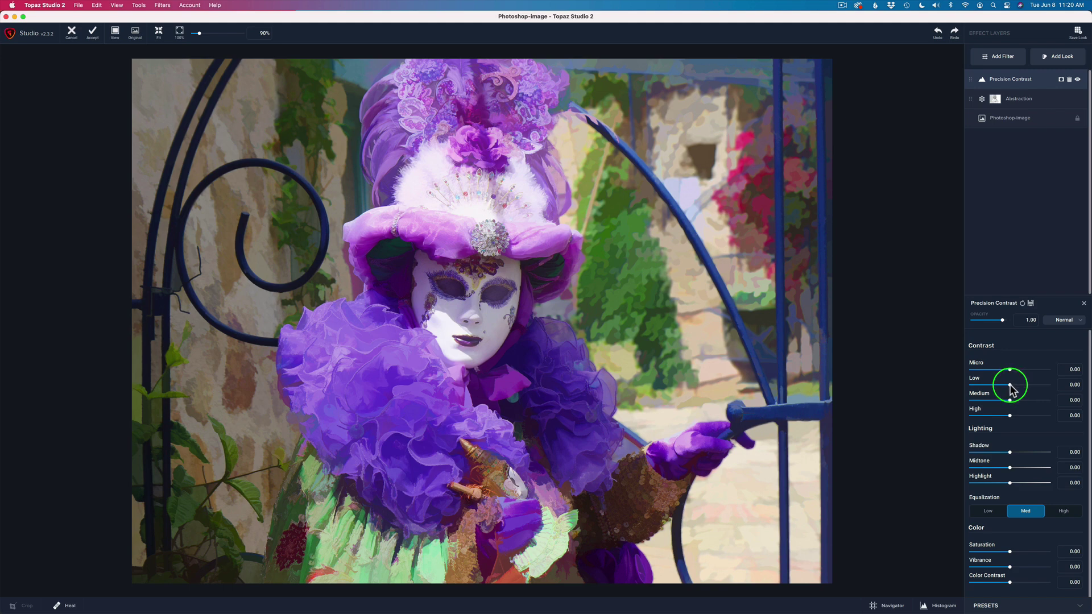
drag(1010, 385, 1026, 385)
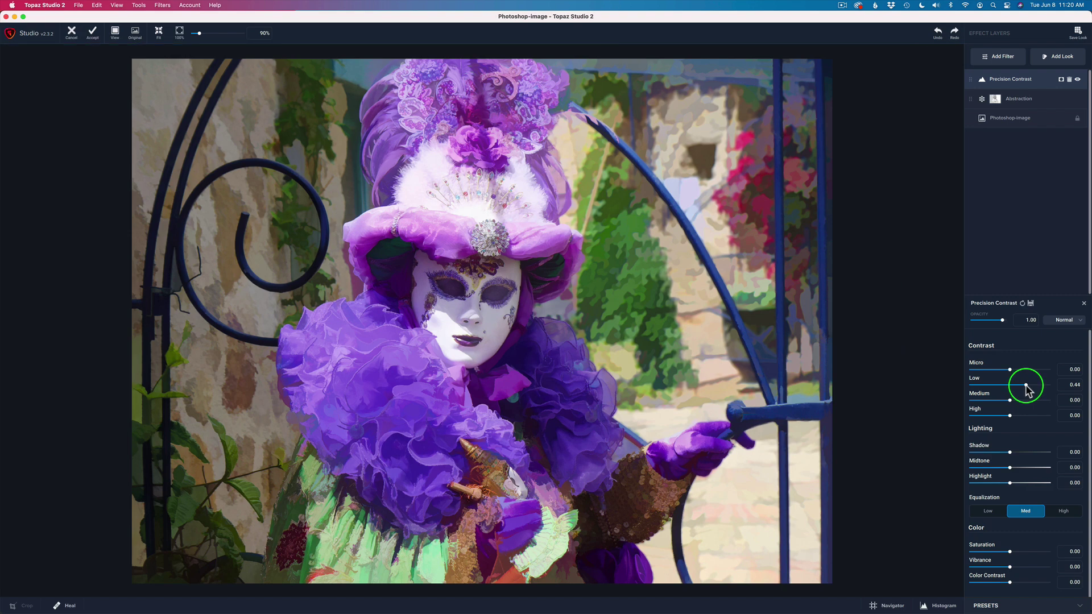
Try the Medium contrast at 0.90, then reduce it to 0.35
drag(1012, 404, 1042, 401)
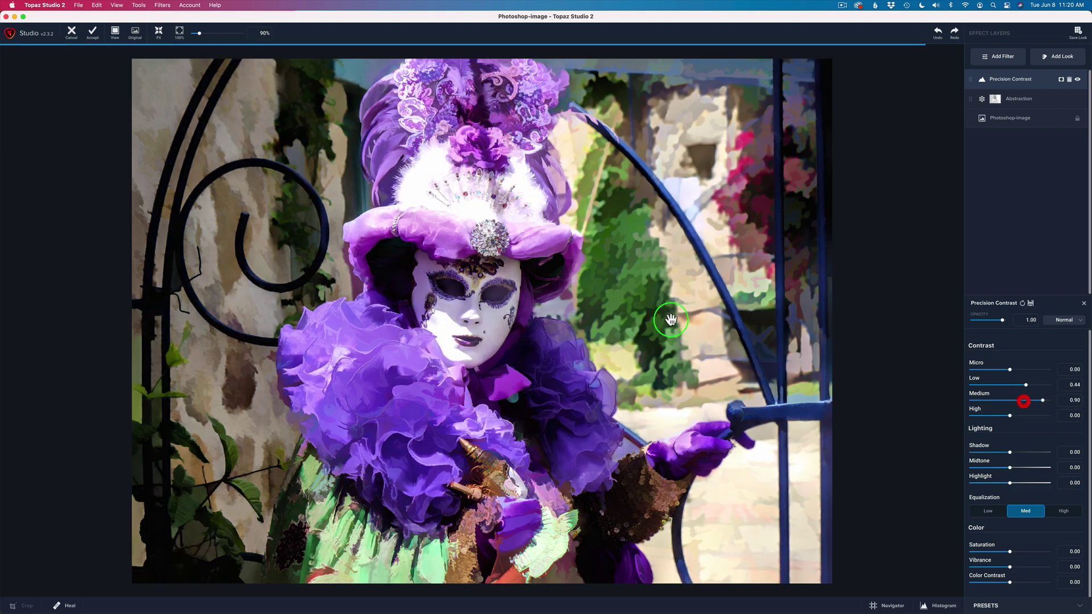
drag(402, 254, 402, 276)
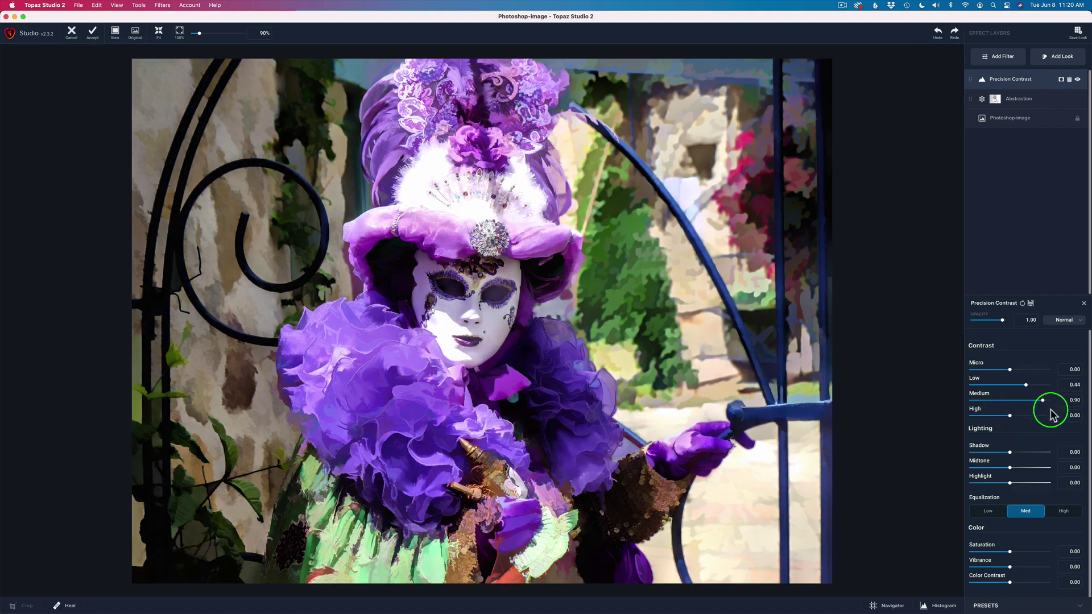
click(1042, 401)
drag(1042, 401, 1022, 405)
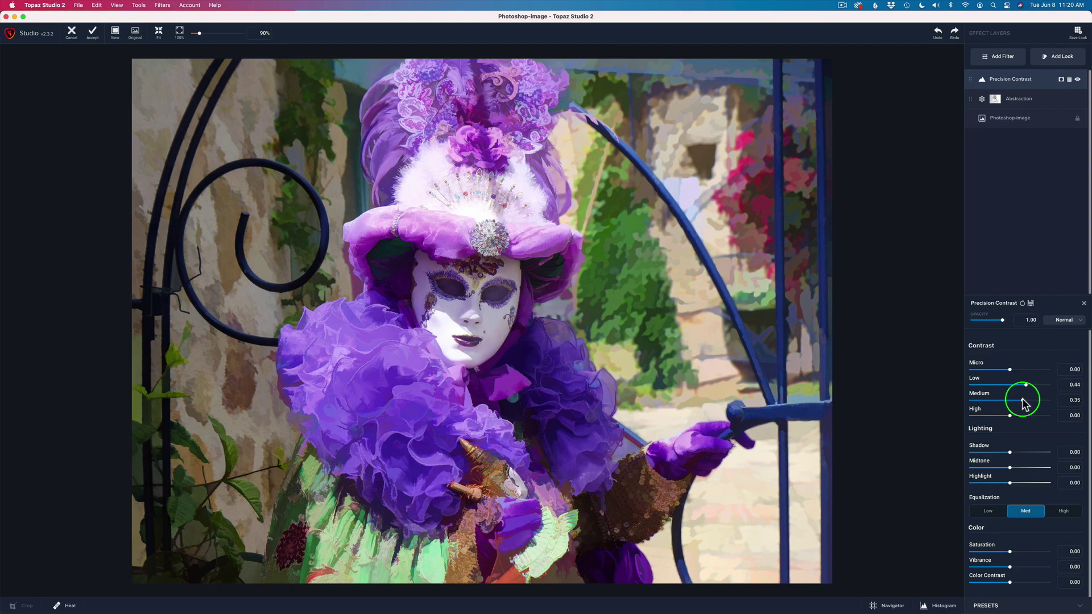
drag(1022, 400, 1022, 399)
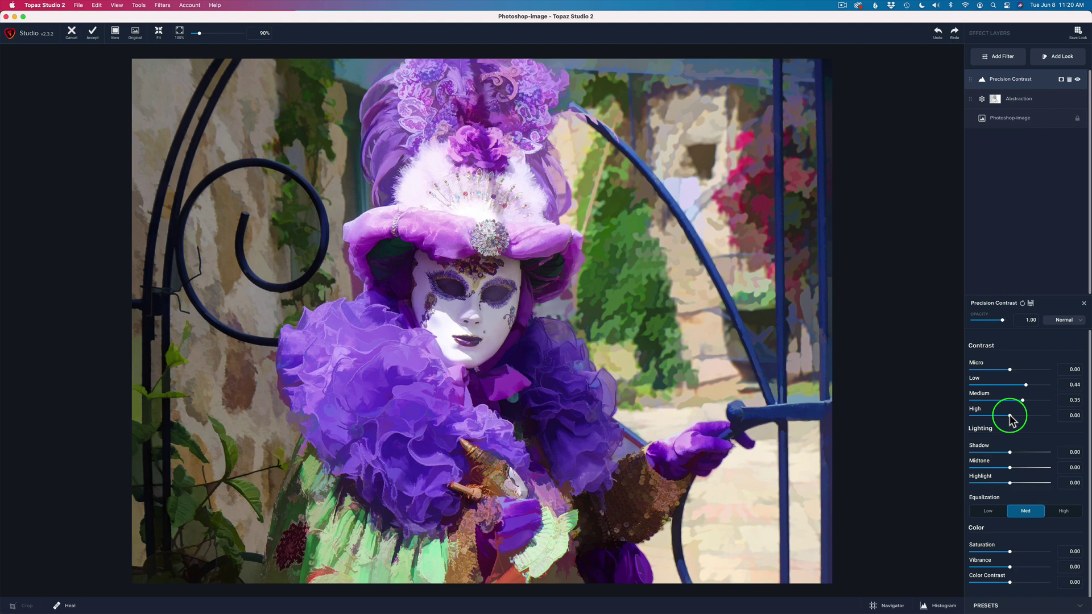
Test the High contrast at its maximum, then bring it down to 0.02
drag(1010, 417, 1087, 420)
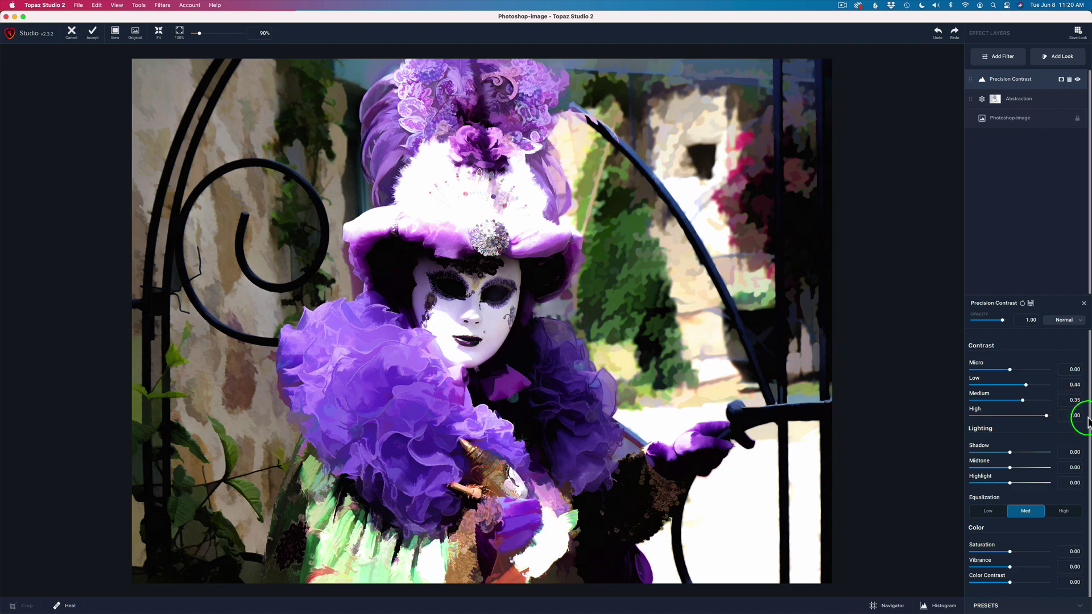
drag(1088, 421, 1010, 420)
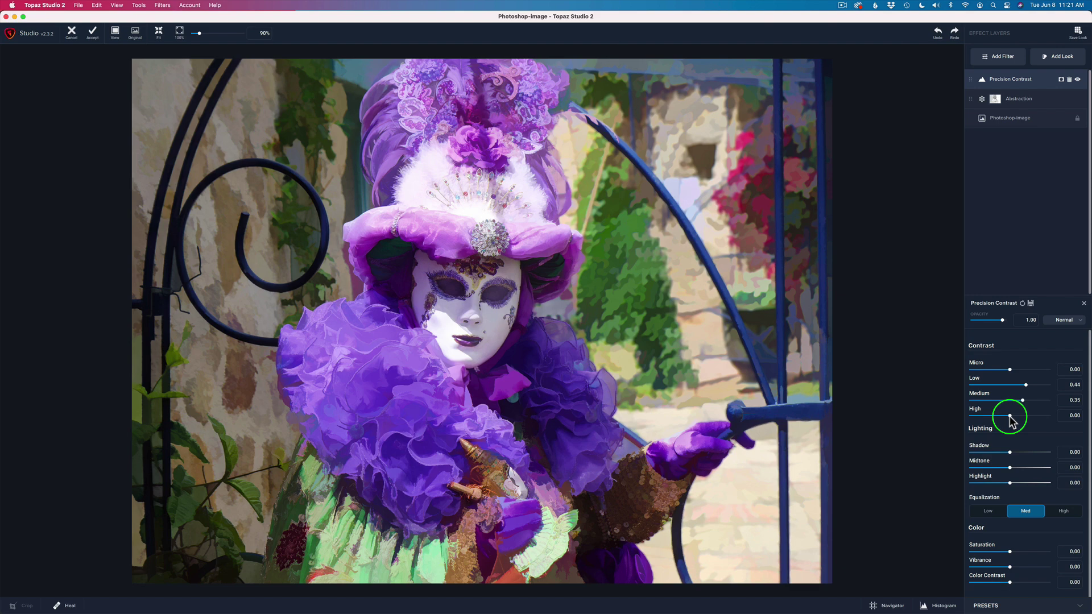
drag(1010, 416, 1007, 420)
mouse_move(1007, 420)
mouse_down()
mouse_move(1046, 420)
mouse_move(1010, 422)
mouse_up()
drag(1088, 408, 1080, 437)
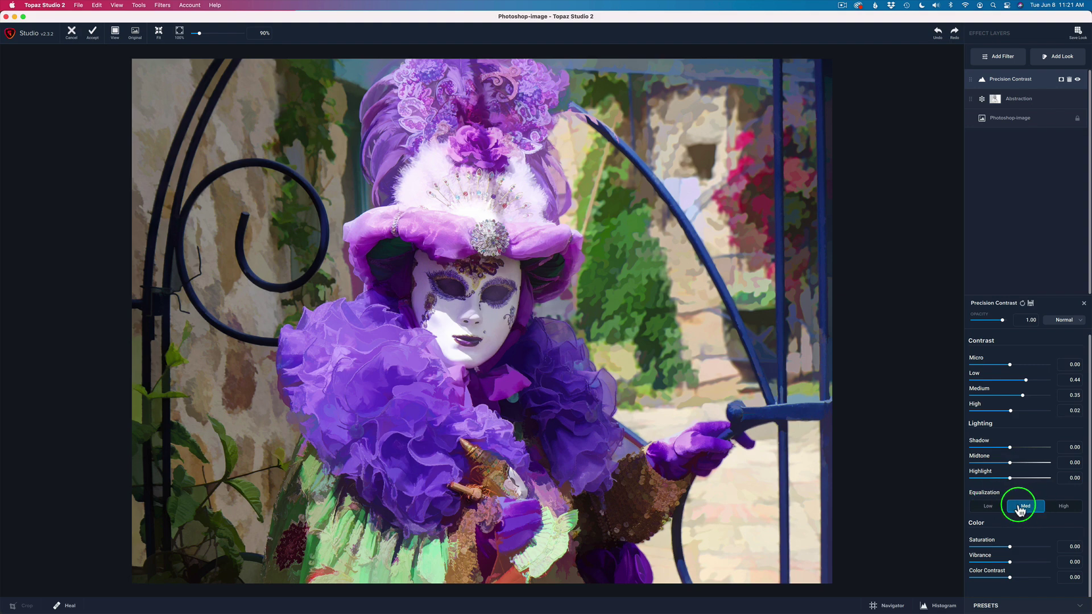
Try the Low equalization setting and switch back to Med
click(985, 509)
click(1024, 512)
click(1087, 515)
Adjust the Precision Contrast colour settings to Vibrance 0.49 and Color Contrast 0.28
mouse_move(1010, 563)
mouse_down()
mouse_move(1047, 563)
mouse_move(1030, 563)
mouse_up()
drag(1009, 581, 1010, 581)
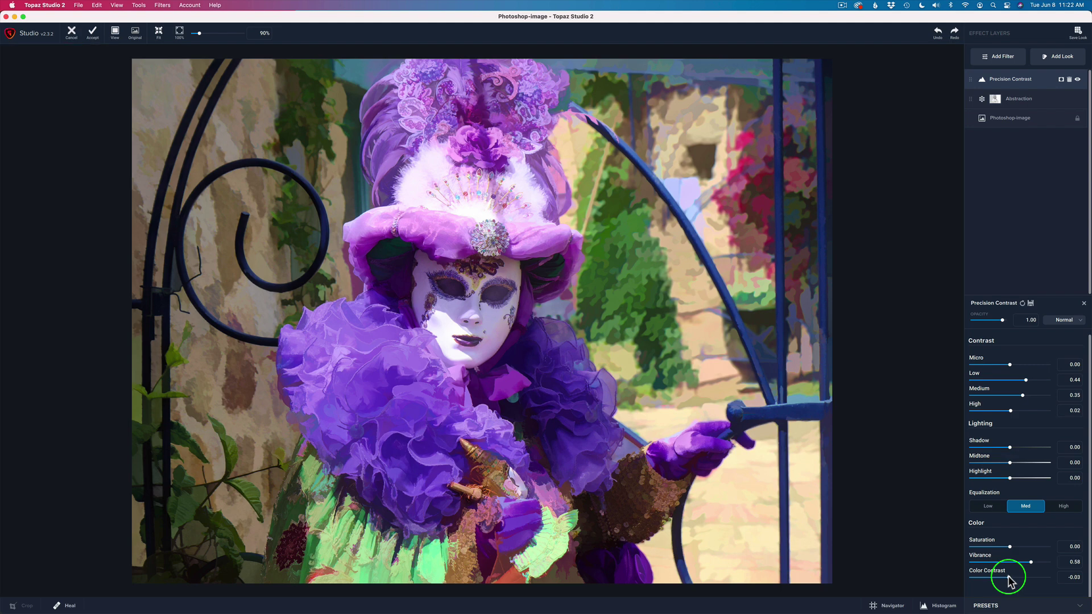
drag(1009, 581, 1033, 580)
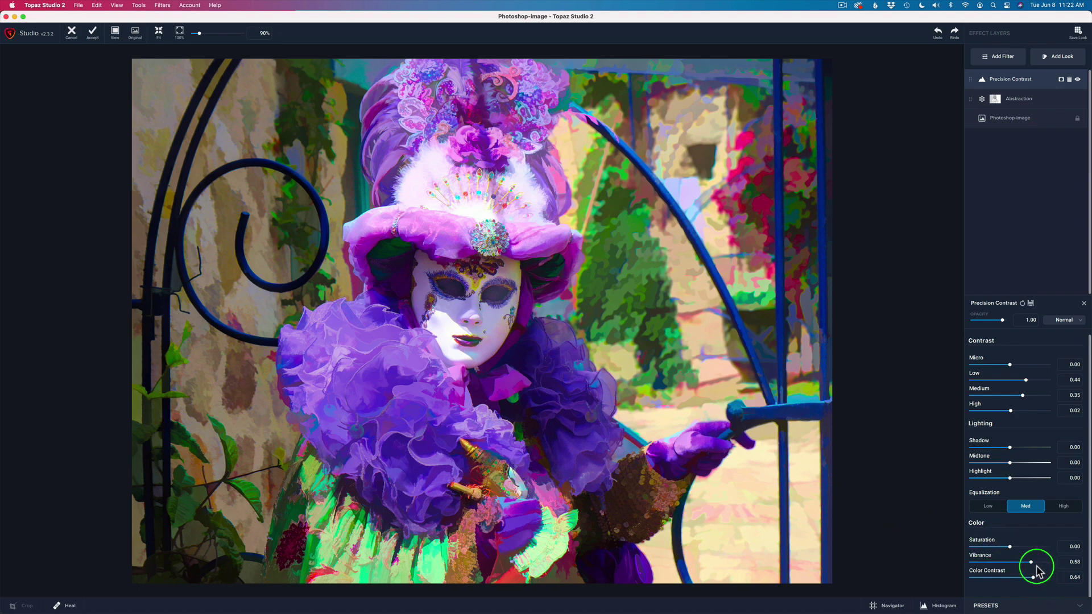
drag(1032, 565, 1025, 578)
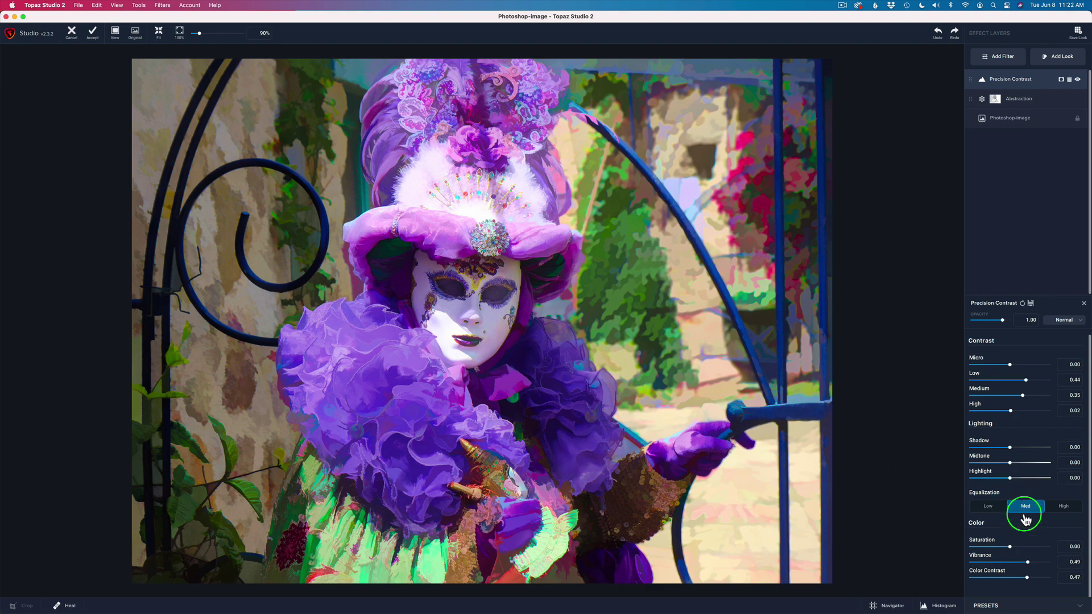
click(1026, 578)
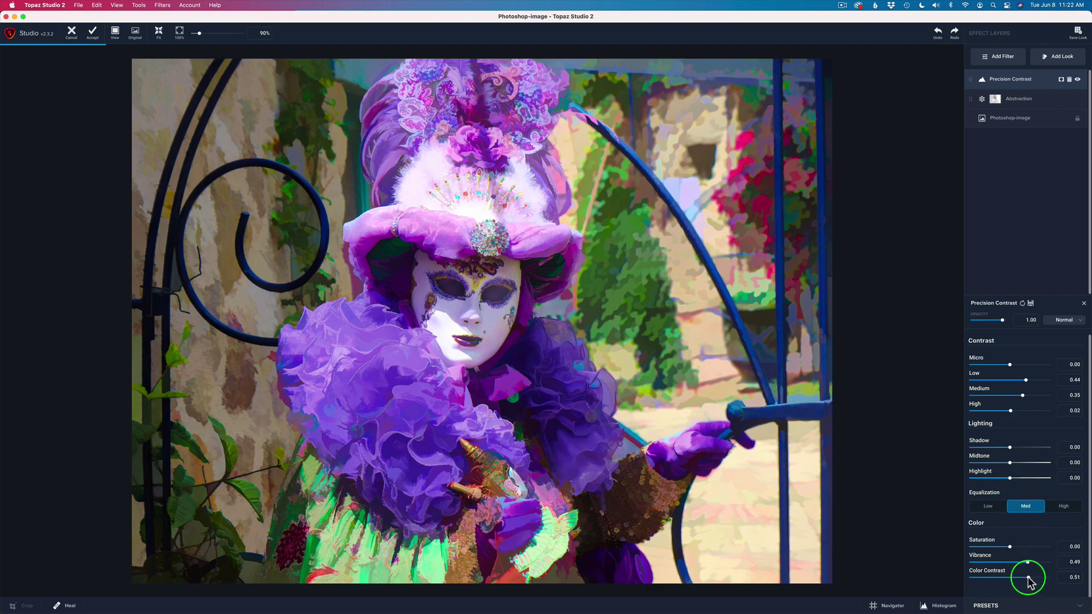
drag(1026, 579, 1020, 579)
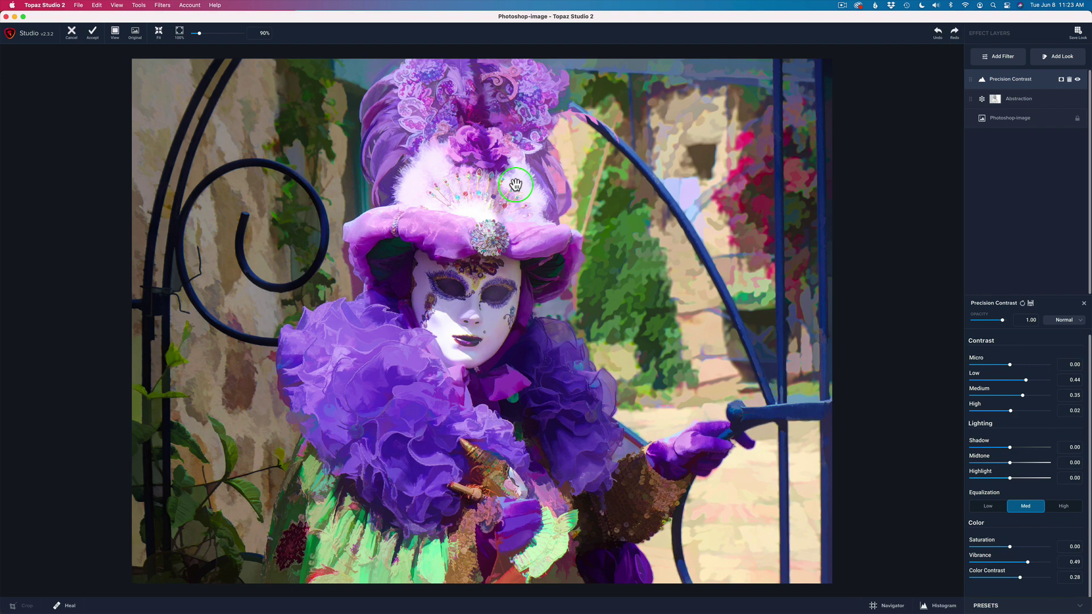
Disable and re-enable the Precision Contrast effect to compare the image before and after
click(1078, 82)
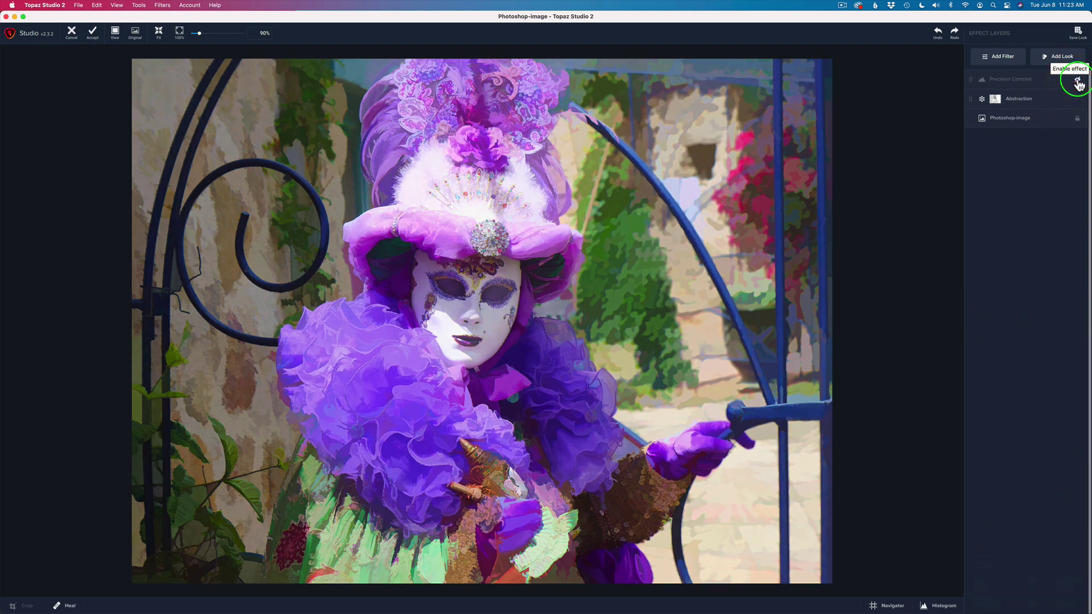
click(1078, 81)
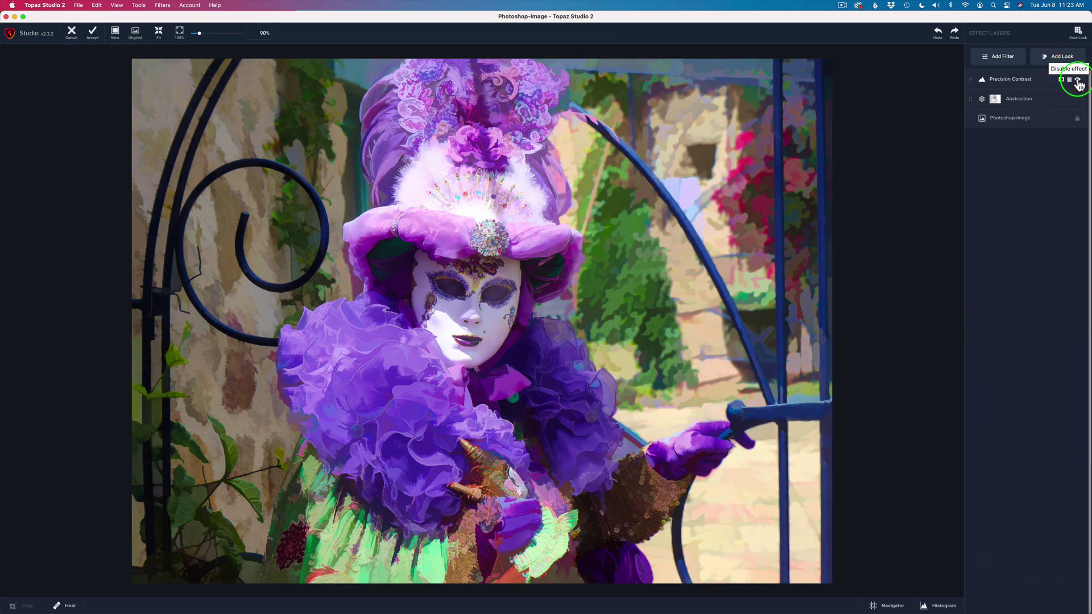
click(1078, 81)
click(1078, 81)
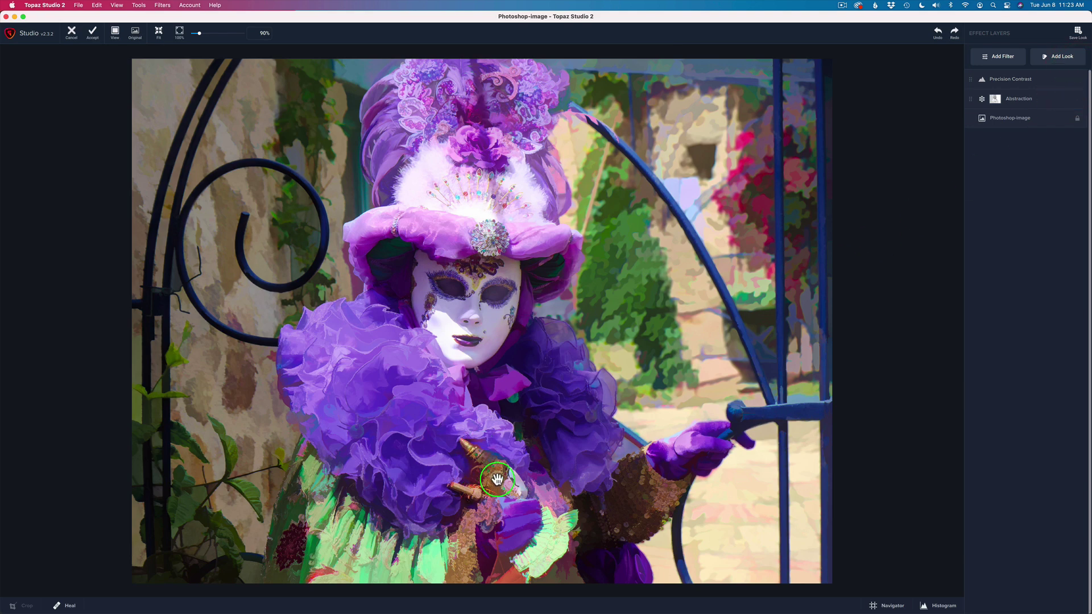
Reopen the Abstraction mask brush with transparency 0.65 and radius 0.12, and paint over the area beside the gold handheld ornament
click(1027, 102)
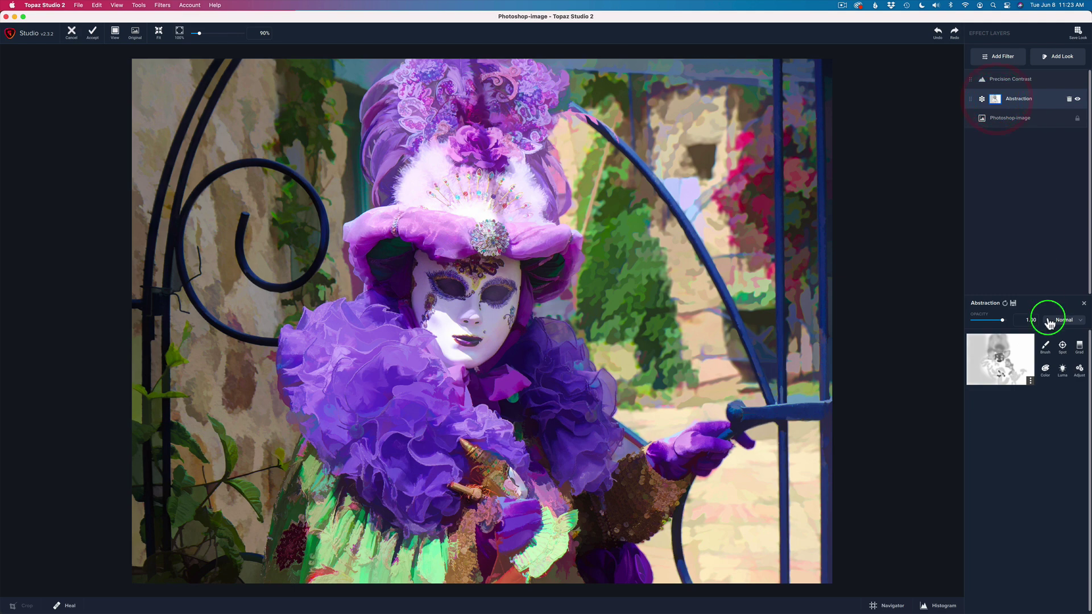
click(1045, 347)
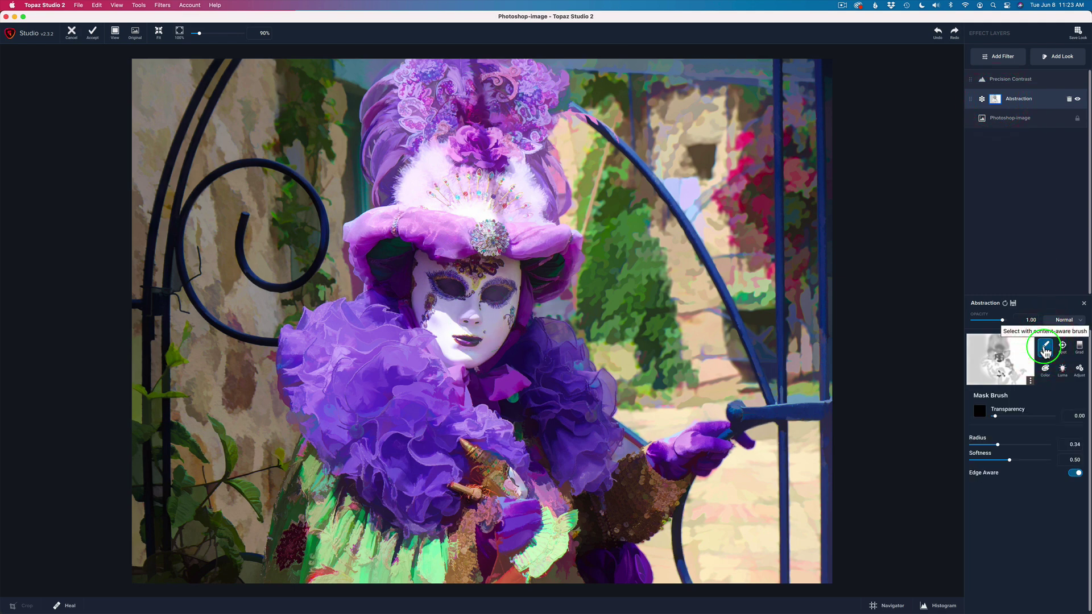
drag(995, 417, 1031, 417)
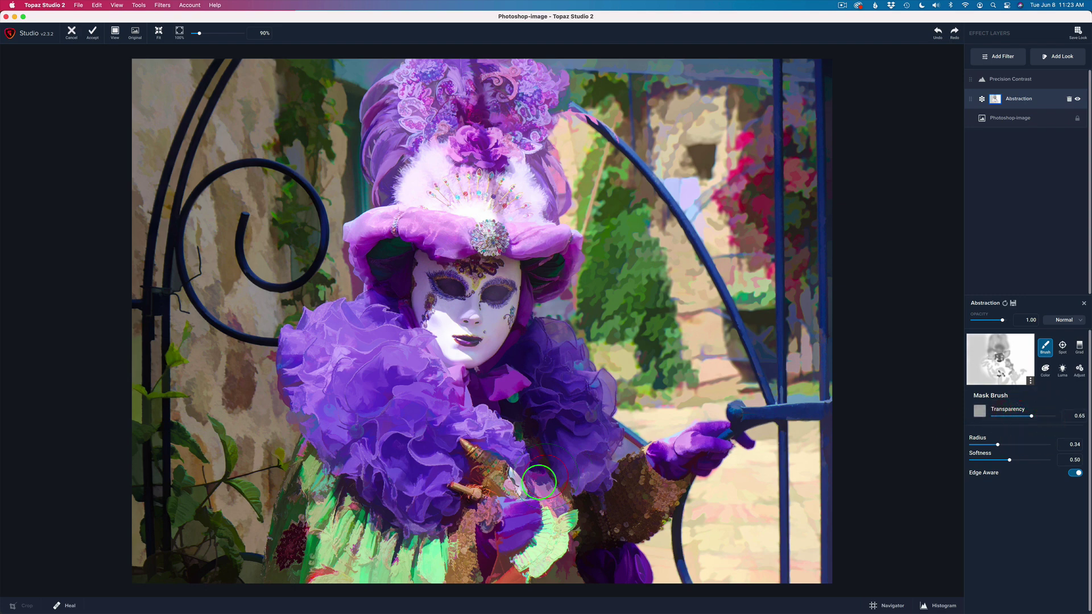
click(978, 444)
drag(502, 476, 506, 501)
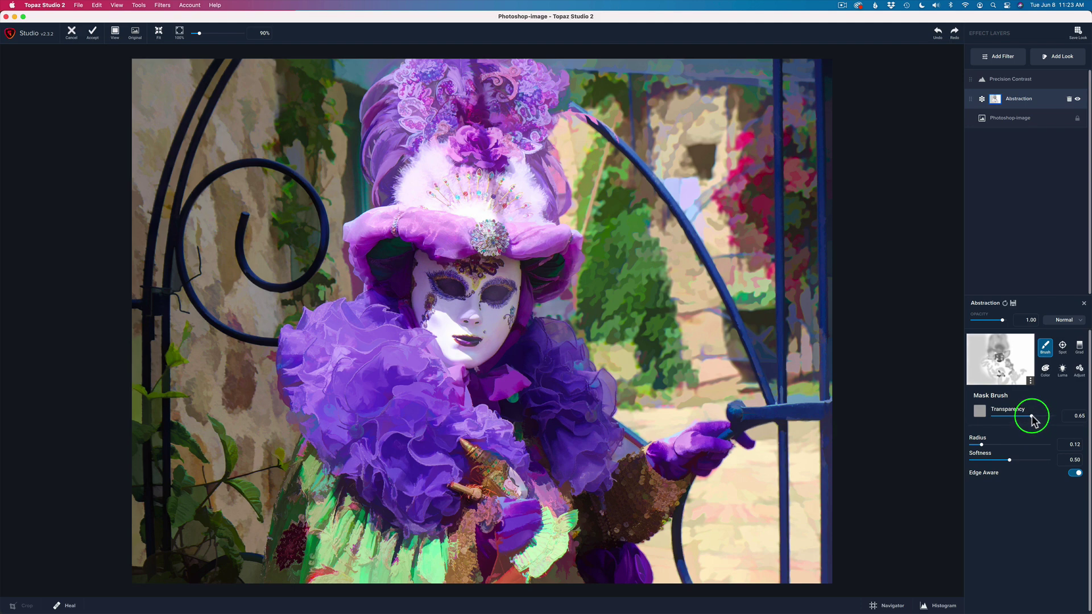
Repaint the mask around the gold ornament and gloved hand with brush transparency 0.87, then 0.78
drag(1034, 417, 1043, 416)
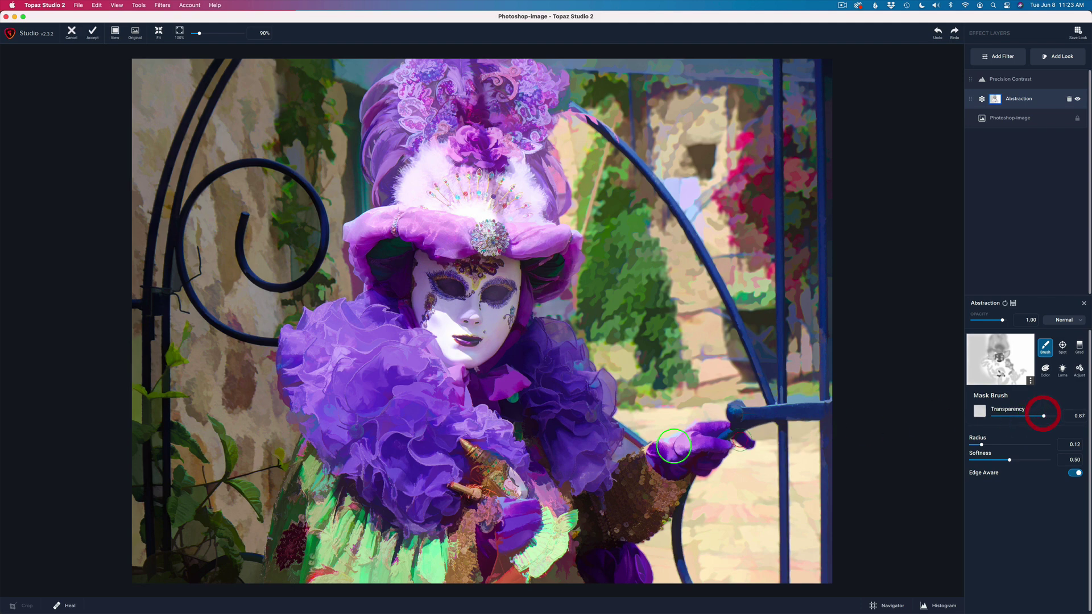
mouse_move(495, 472)
mouse_down()
mouse_move(512, 502)
mouse_move(476, 455)
mouse_move(509, 501)
mouse_move(479, 503)
mouse_move(489, 493)
mouse_move(508, 519)
mouse_move(538, 494)
mouse_up()
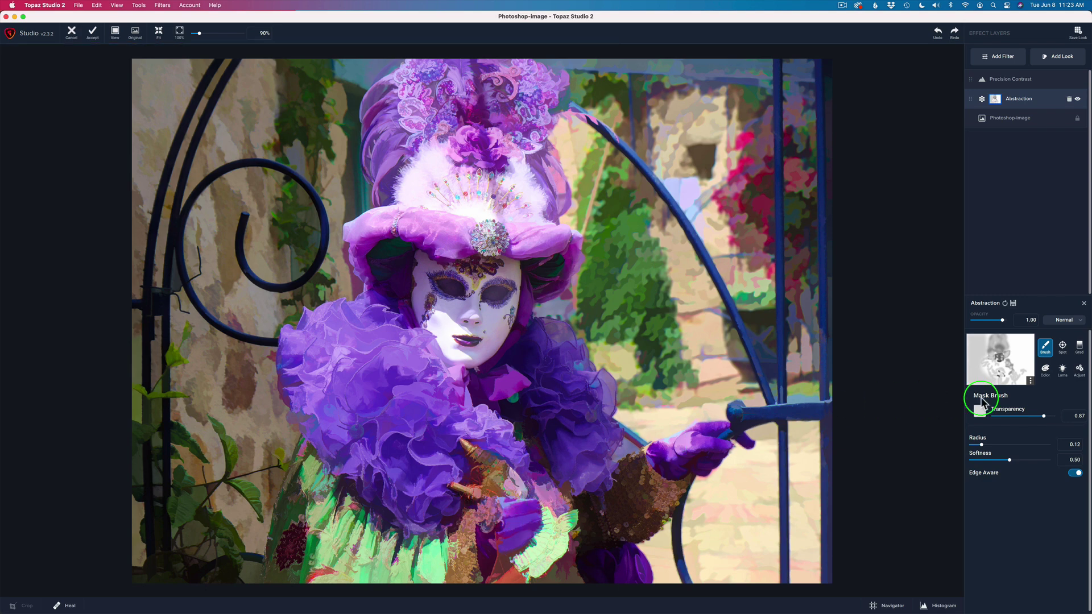
drag(1043, 416, 1039, 417)
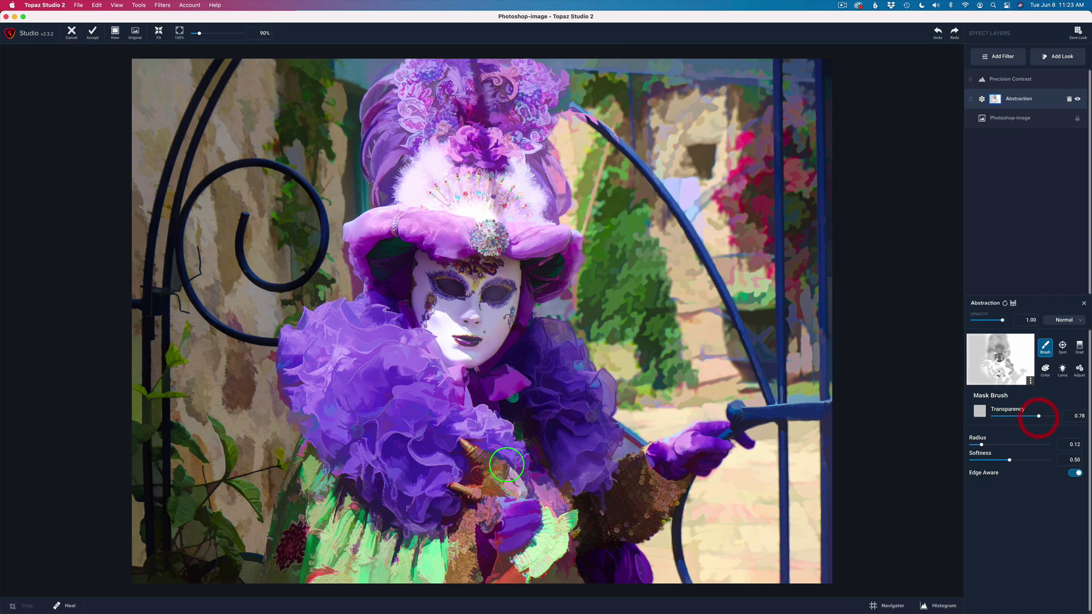
click(487, 464)
mouse_move(496, 492)
mouse_down()
mouse_move(511, 534)
mouse_move(512, 517)
mouse_up()
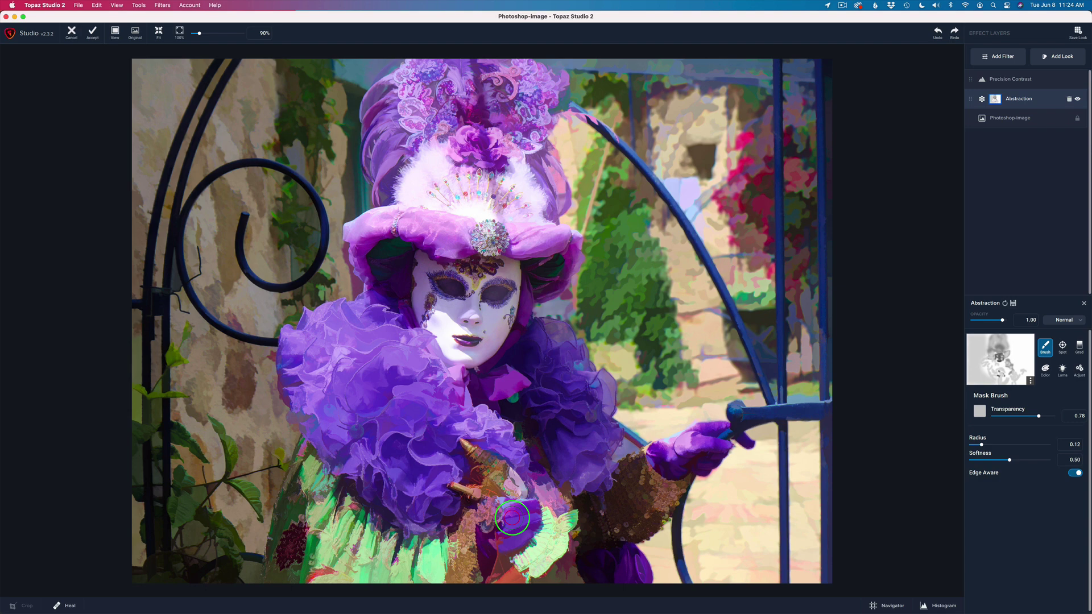
Compare the result with the original, then accept the edits and return to Photoshop
key(space)
key(space)
click(882, 265)
click(93, 37)
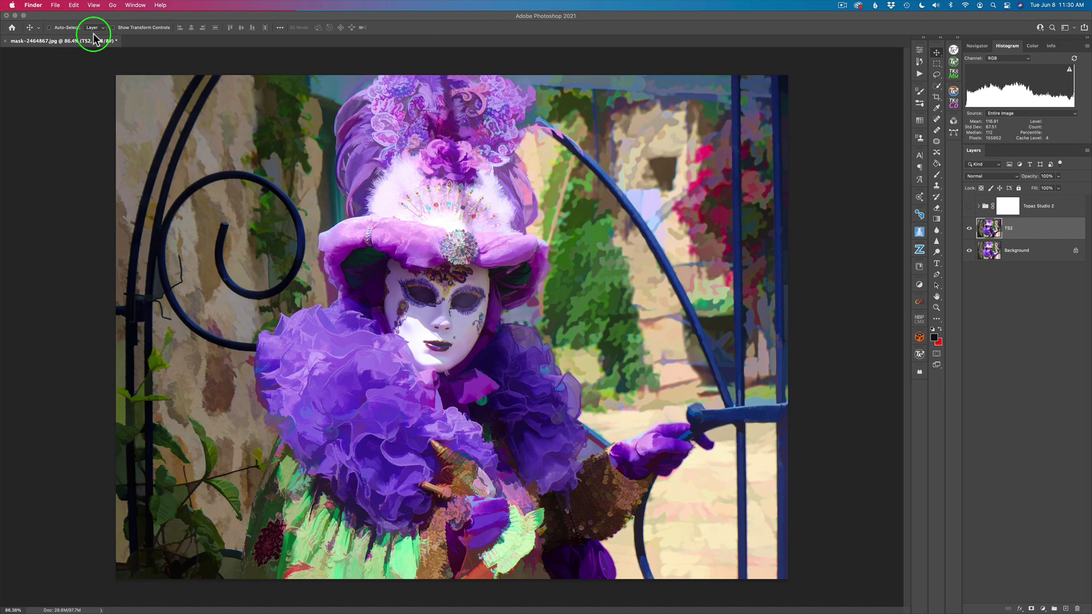
Toggle the TS2 layer's visibility to compare the painterly result with the original photo
click(970, 228)
click(970, 228)
click(970, 230)
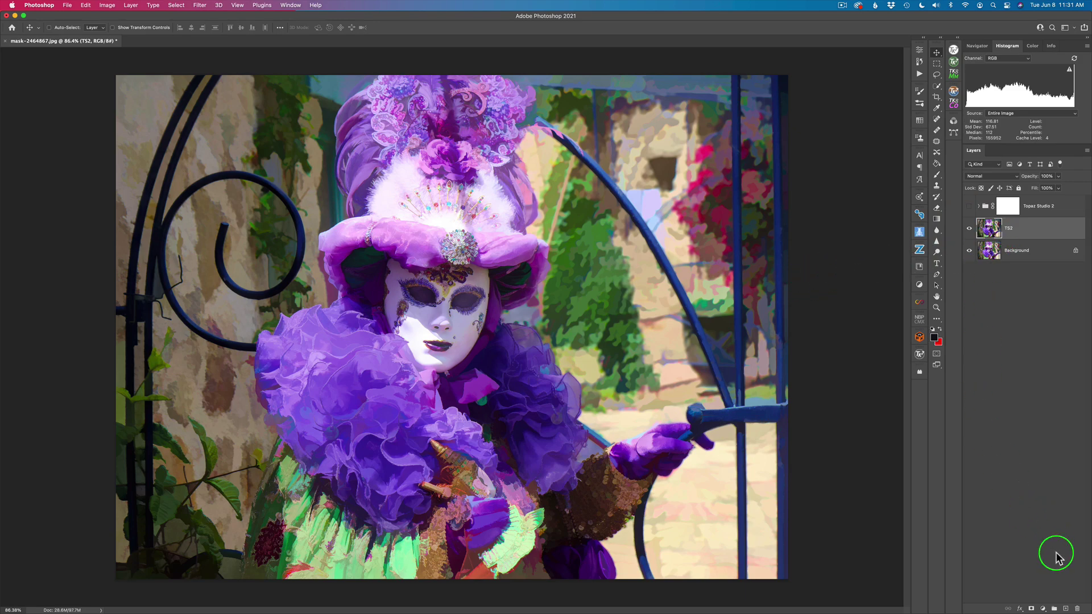
Add a blank layer above TS2 and clone sampled wall texture over the pale blue patch below the small window
click(1066, 610)
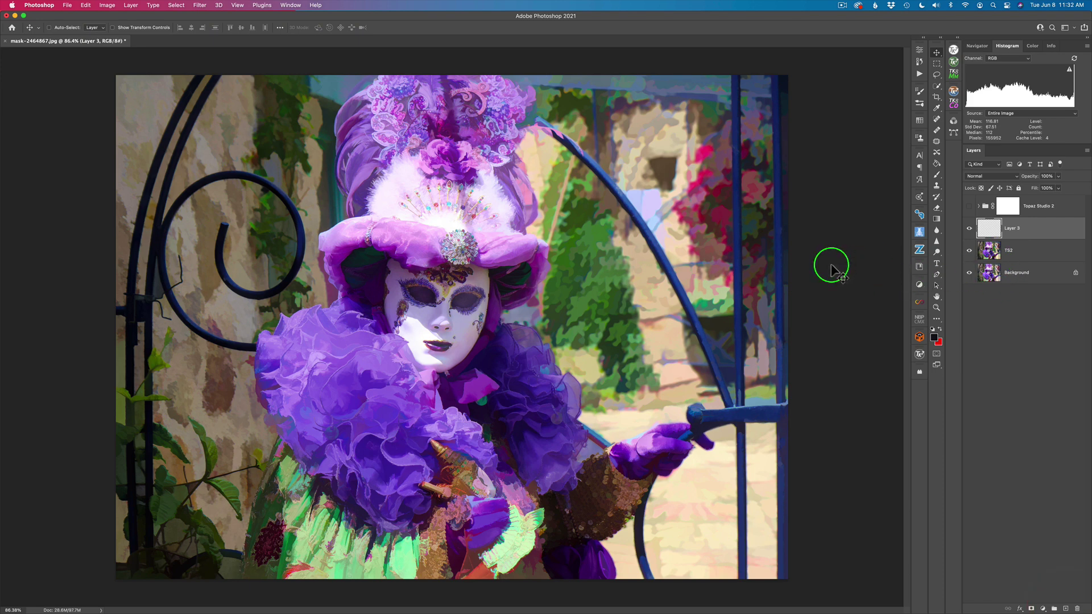
key(s)
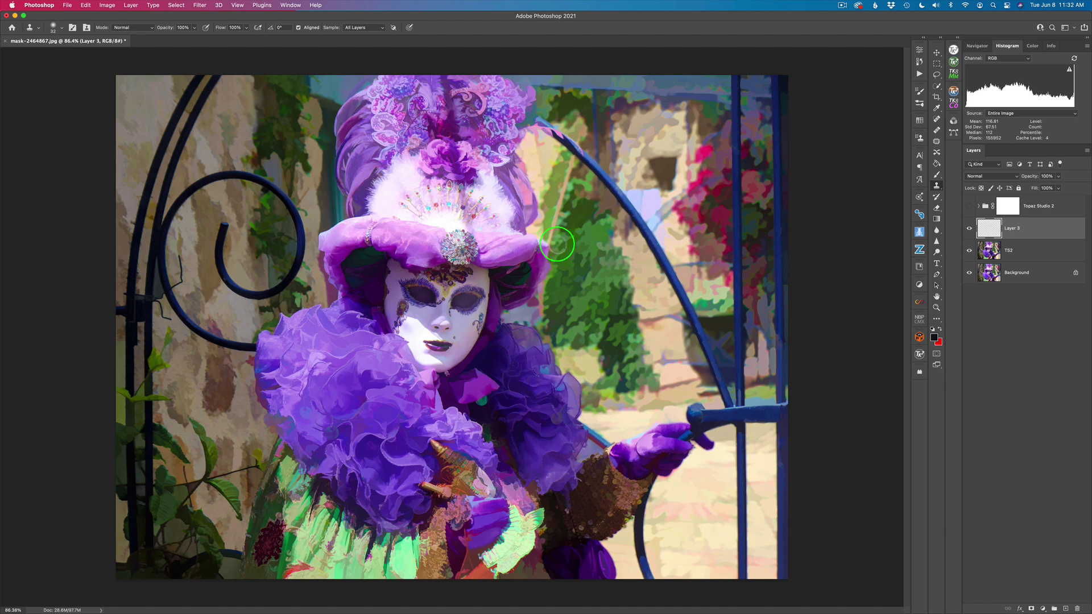
drag(567, 224, 588, 228)
mouse_move(631, 178)
mouse_down()
mouse_move(621, 175)
mouse_move(634, 172)
mouse_up()
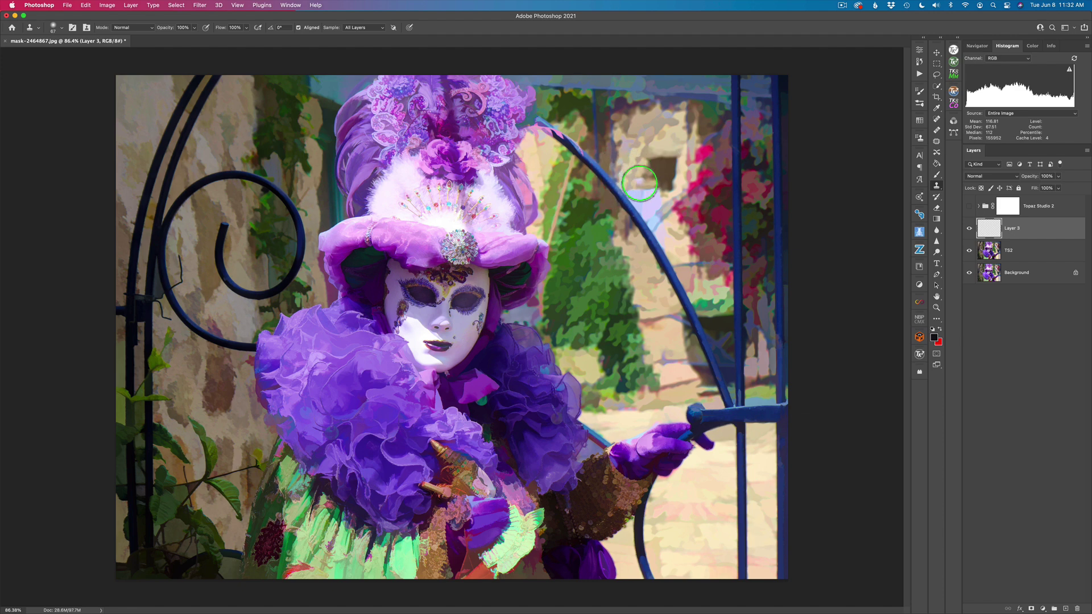
mouse_move(642, 199)
mouse_down()
mouse_move(653, 214)
mouse_move(639, 195)
mouse_up()
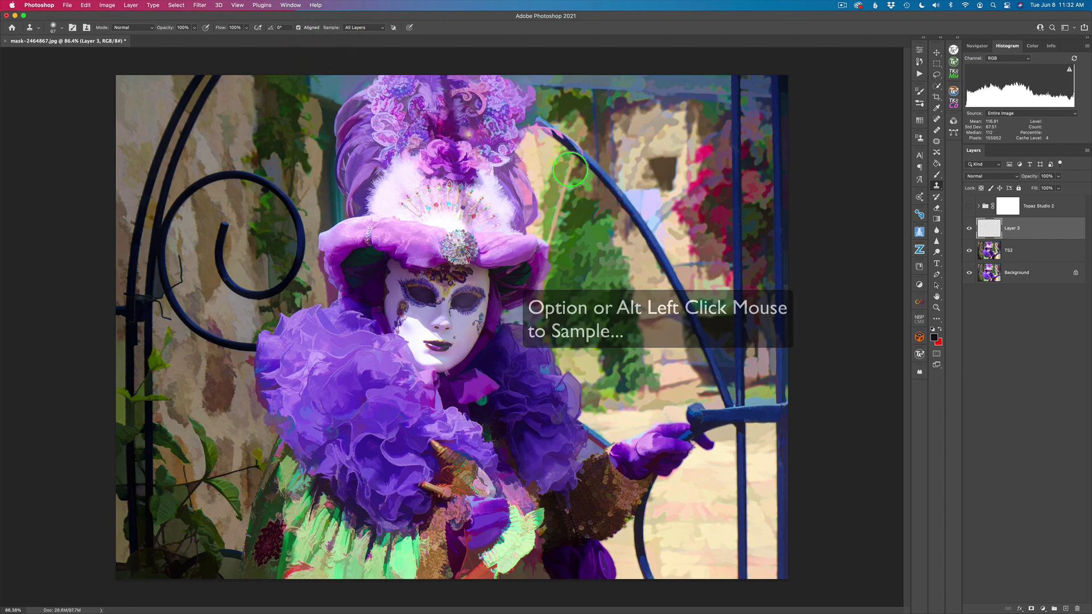
alt+click(636, 173)
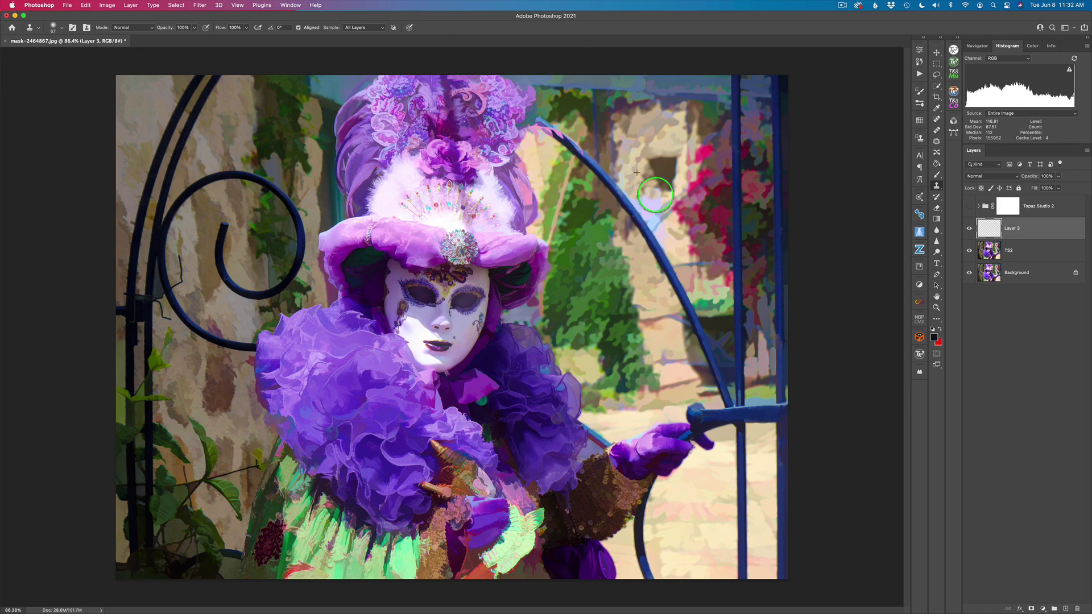
drag(670, 243, 649, 204)
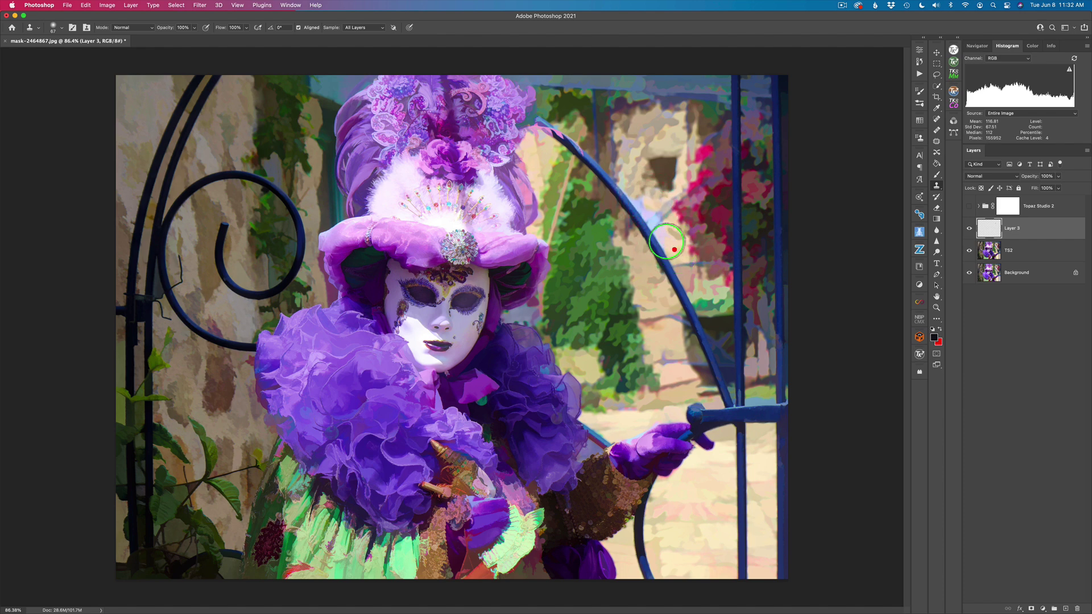
Resample the nearby stone and clone it along the curved gate bar to cover the remaining pale blue areas
mouse_move(658, 222)
mouse_down()
mouse_move(676, 254)
mouse_move(669, 233)
mouse_up()
click(658, 212)
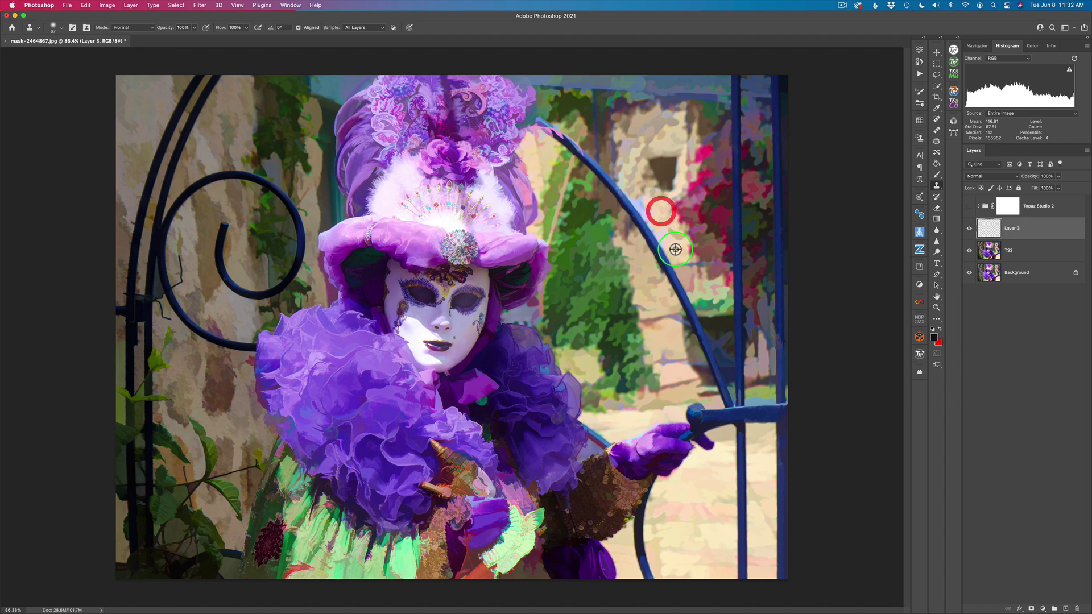
click(663, 220)
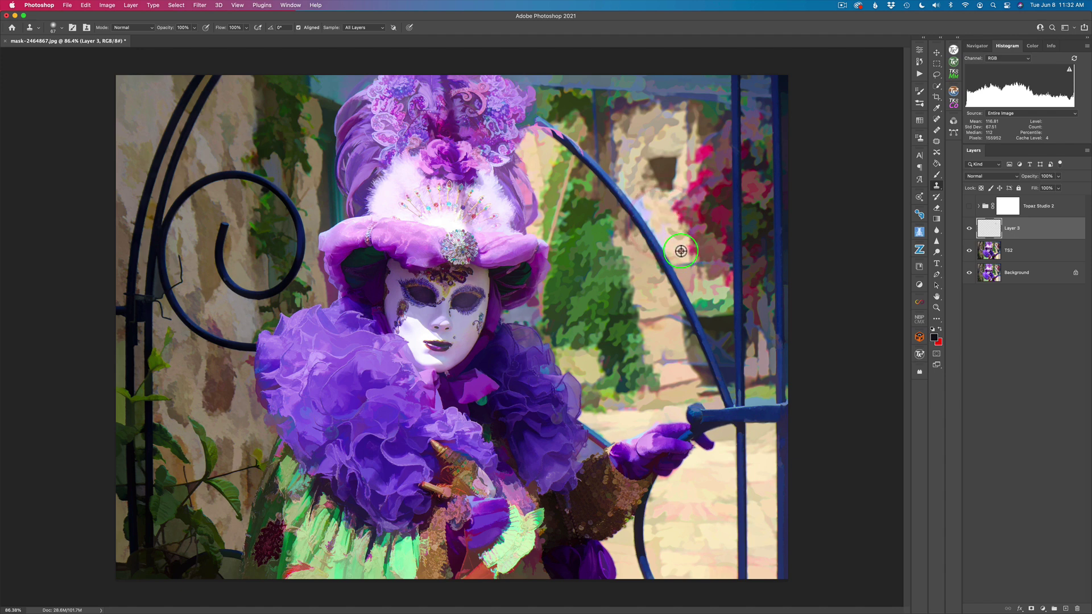
click(666, 240)
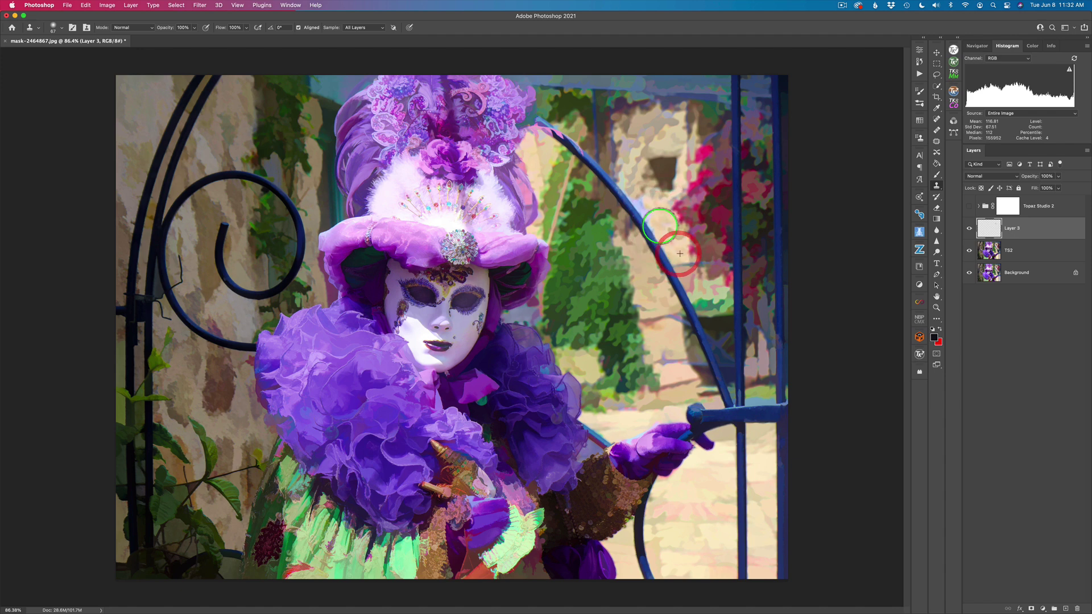
alt+click(665, 228)
drag(664, 202, 661, 206)
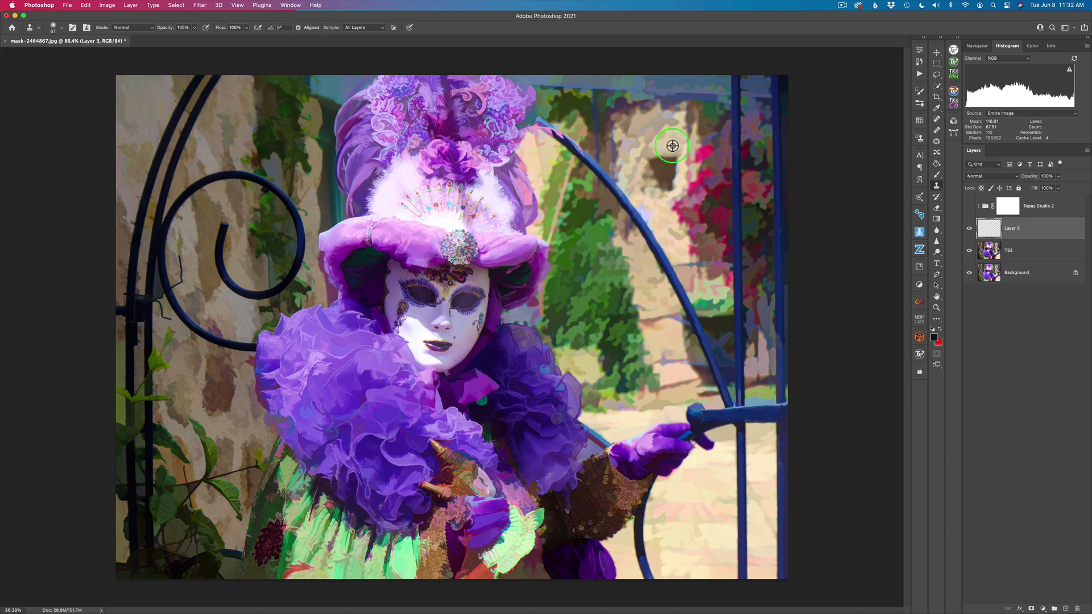
click(644, 209)
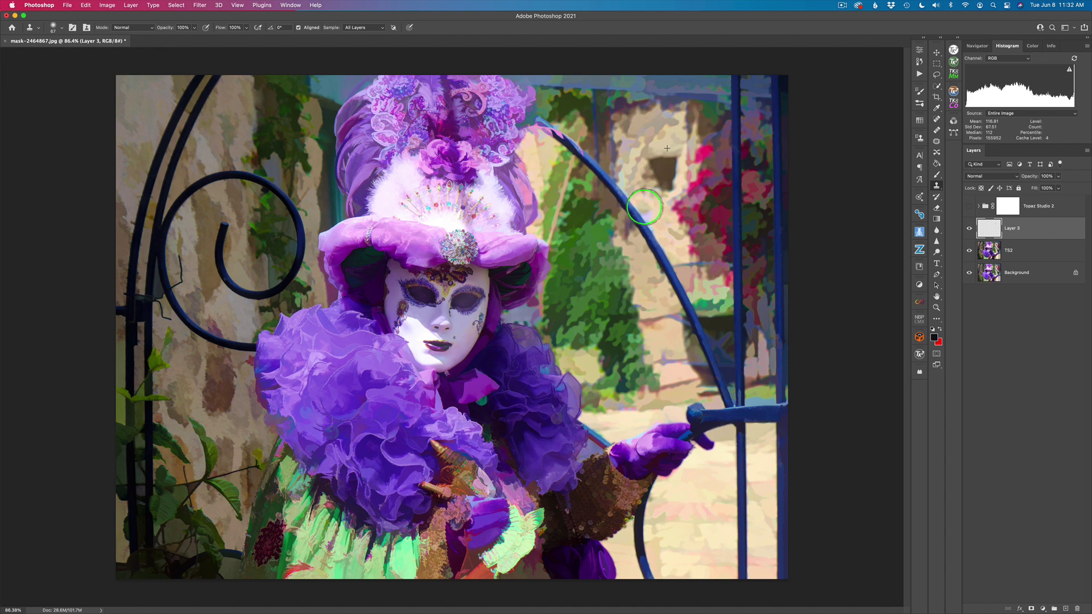
mouse_move(654, 206)
mouse_down()
mouse_move(645, 197)
mouse_move(644, 214)
mouse_up()
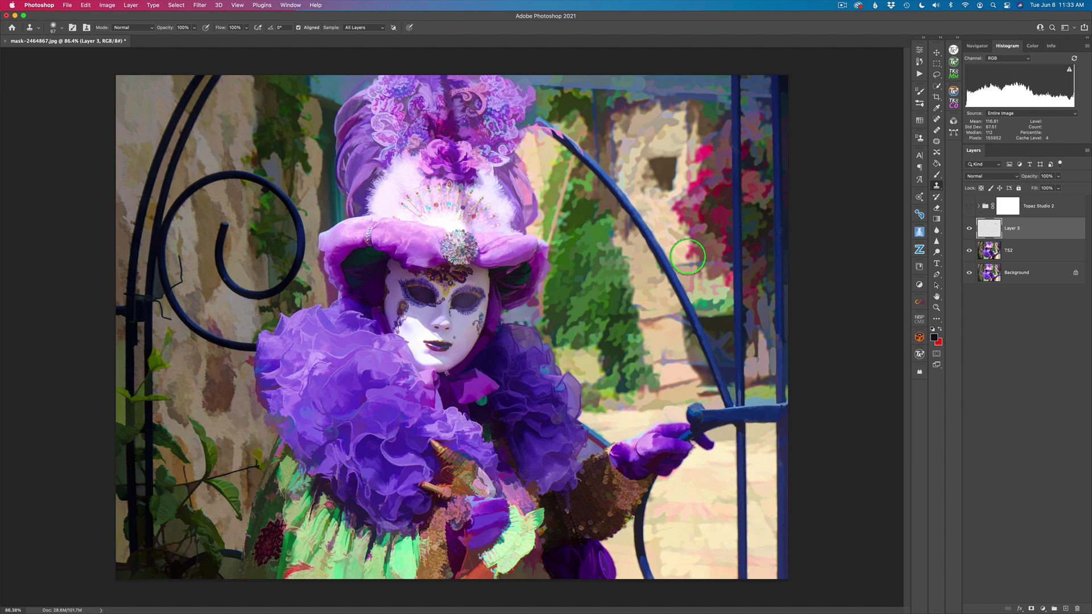
Remove the thin dark twig and stray marks around the gate scroll and posts with the content-aware Spot Healing Brush
key(j)
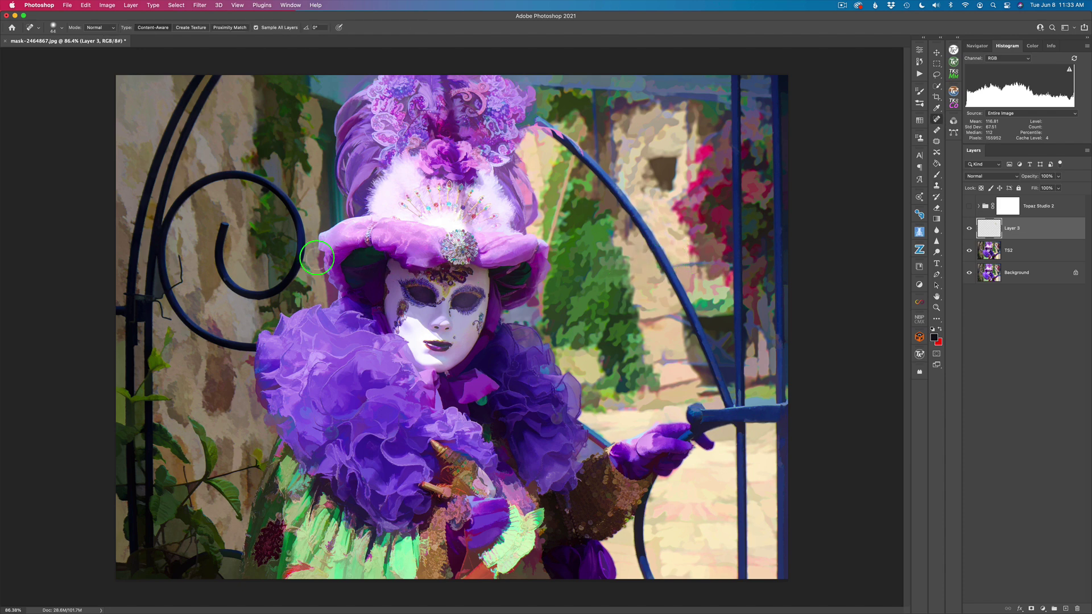
drag(233, 233, 179, 255)
click(178, 255)
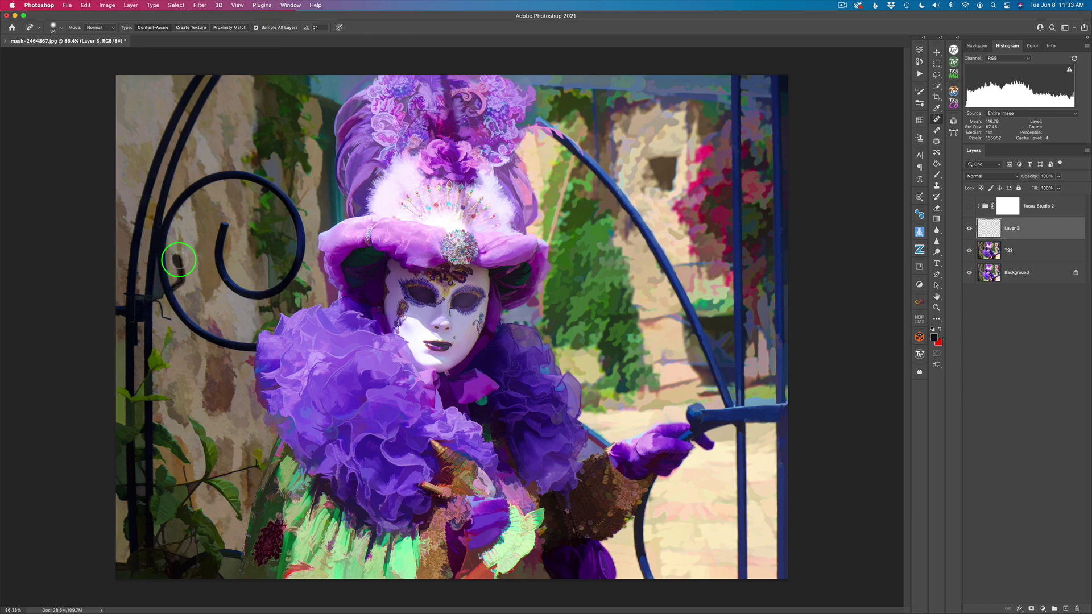
click(177, 255)
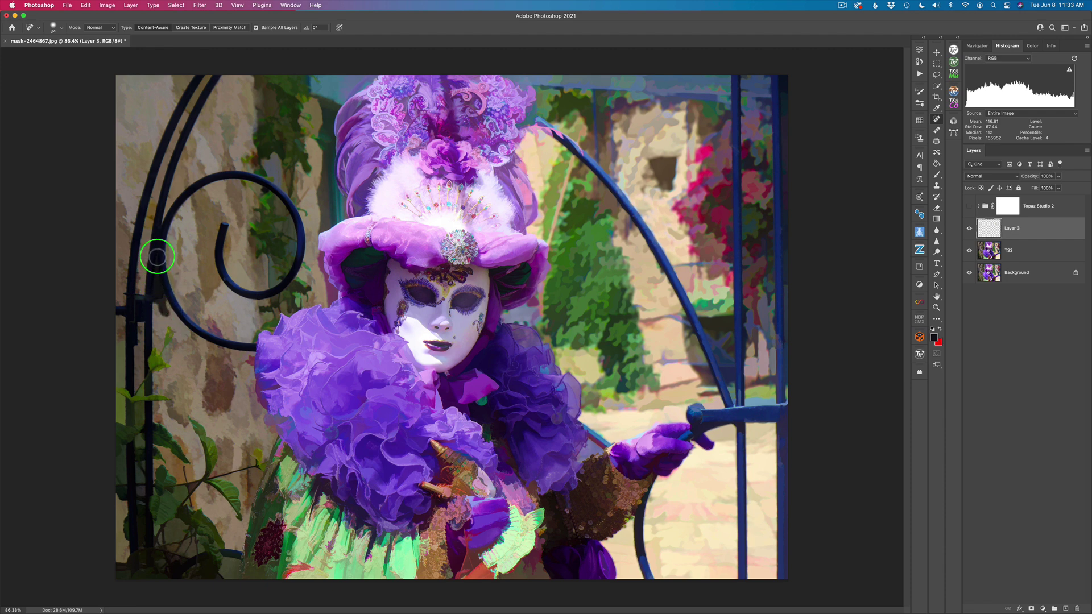
click(155, 296)
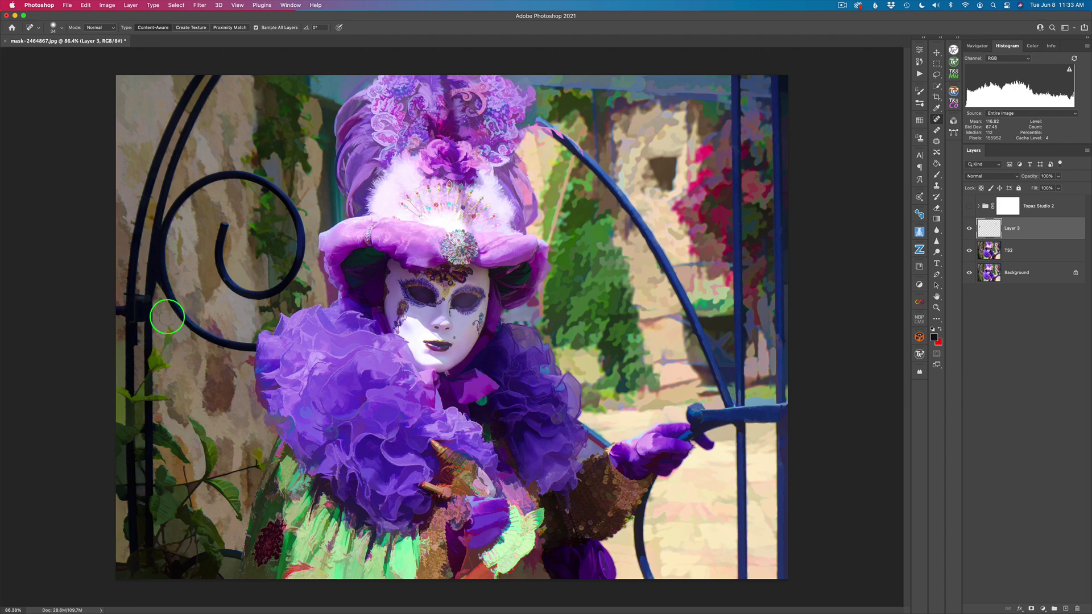
click(122, 293)
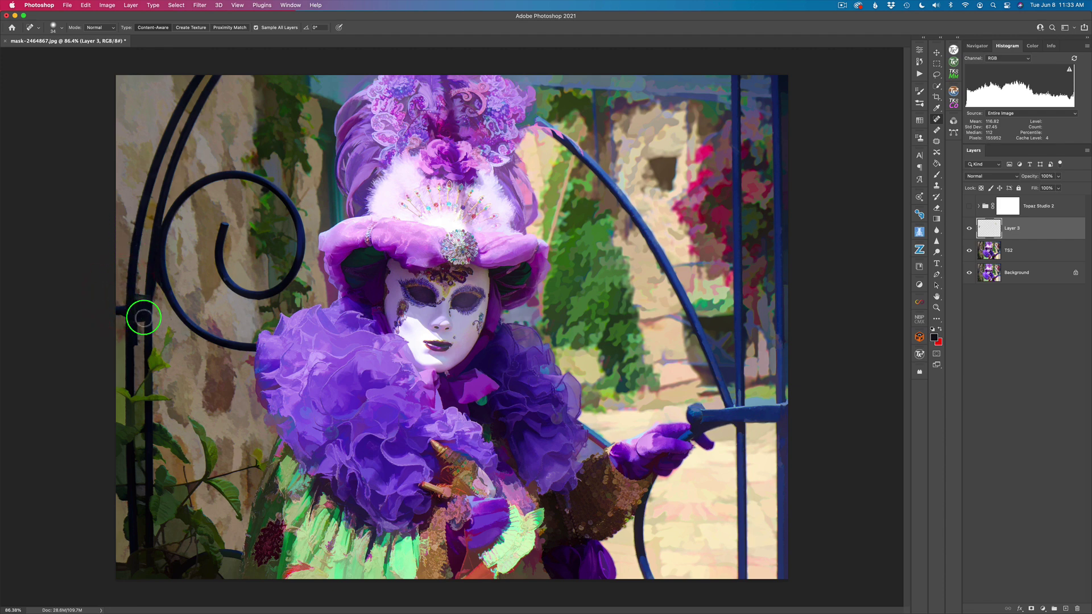
click(132, 221)
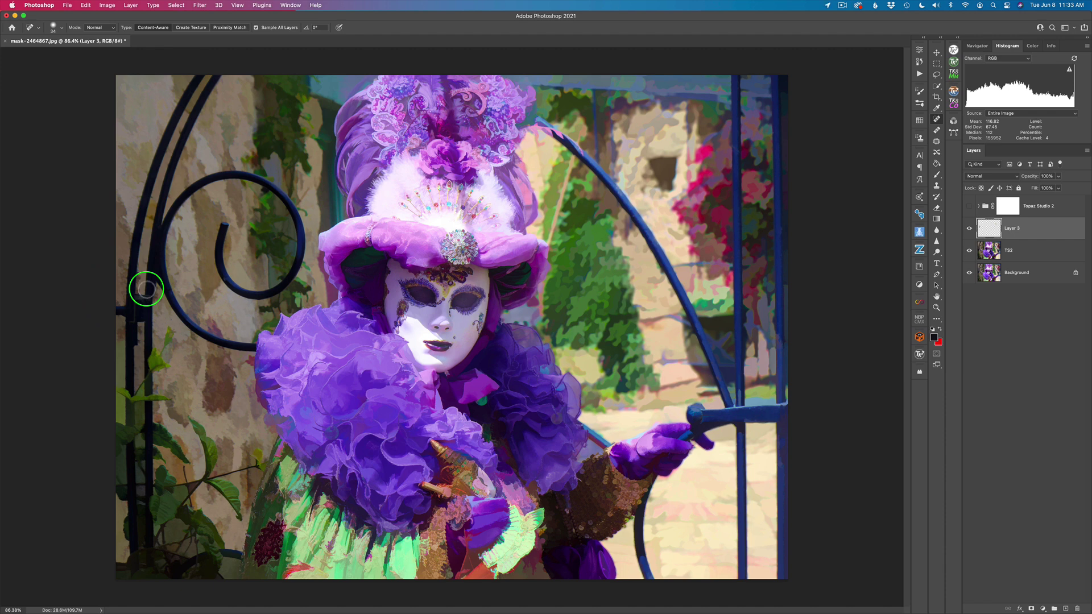
Toggle the retouching layer's visibility to compare the image before and after the cleanup
click(970, 230)
click(969, 228)
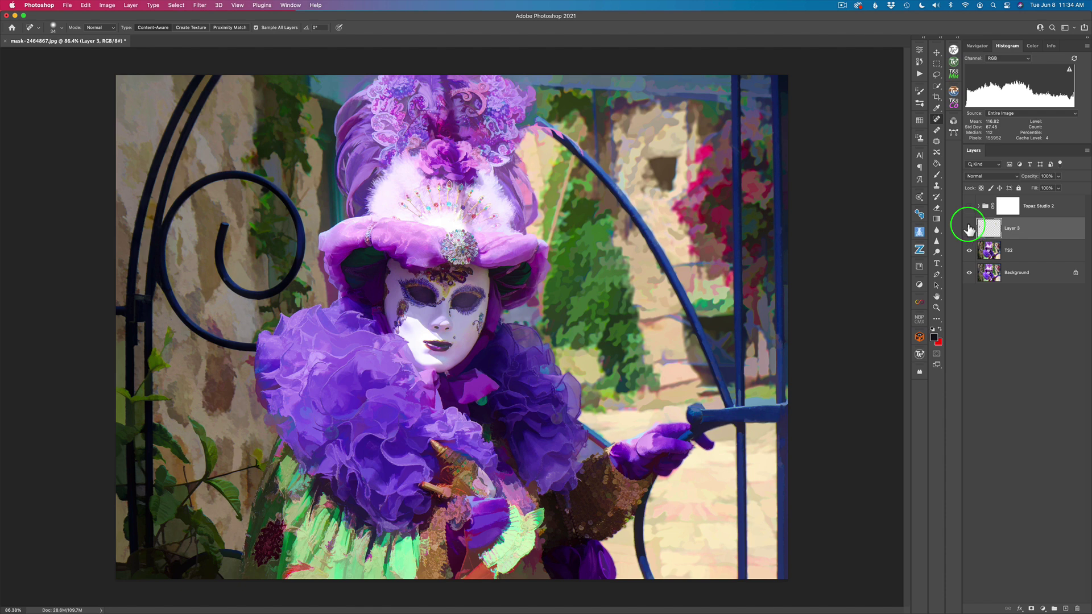
Look over the available file export options without exporting the image
click(68, 6)
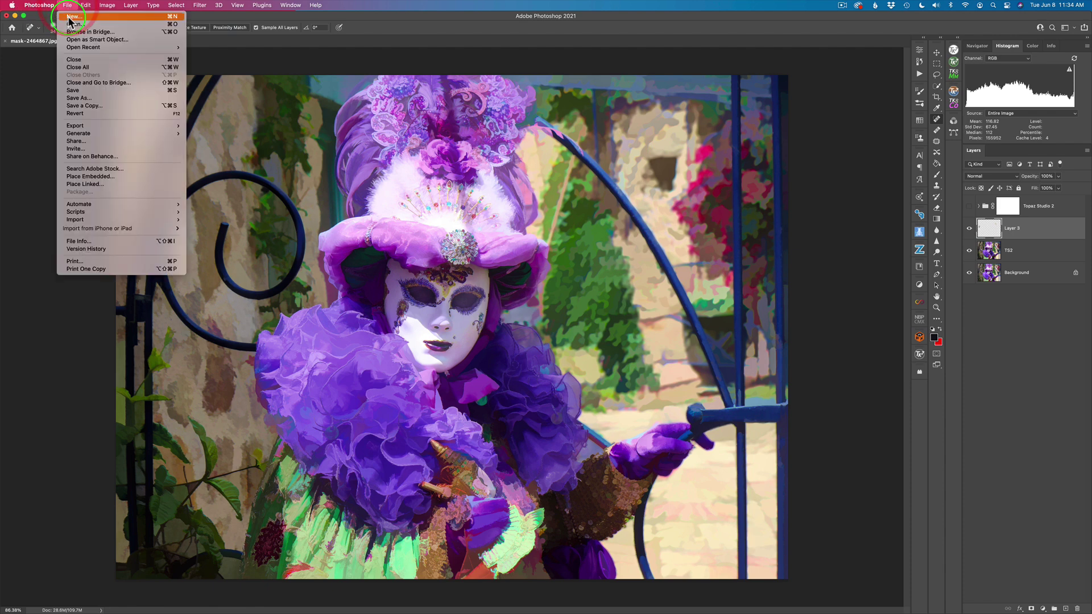
click(79, 126)
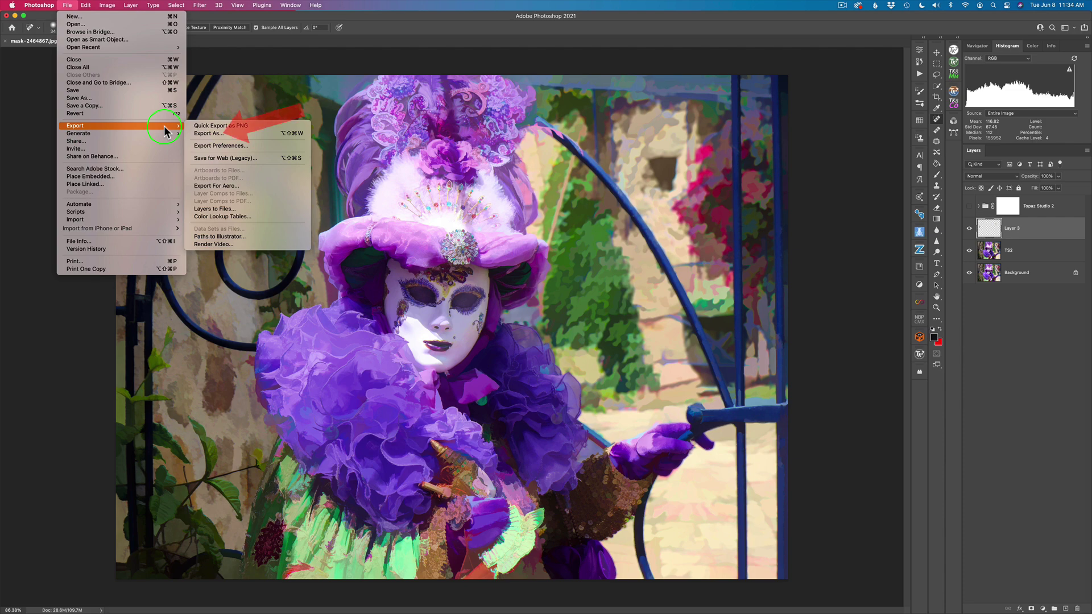
click(848, 147)
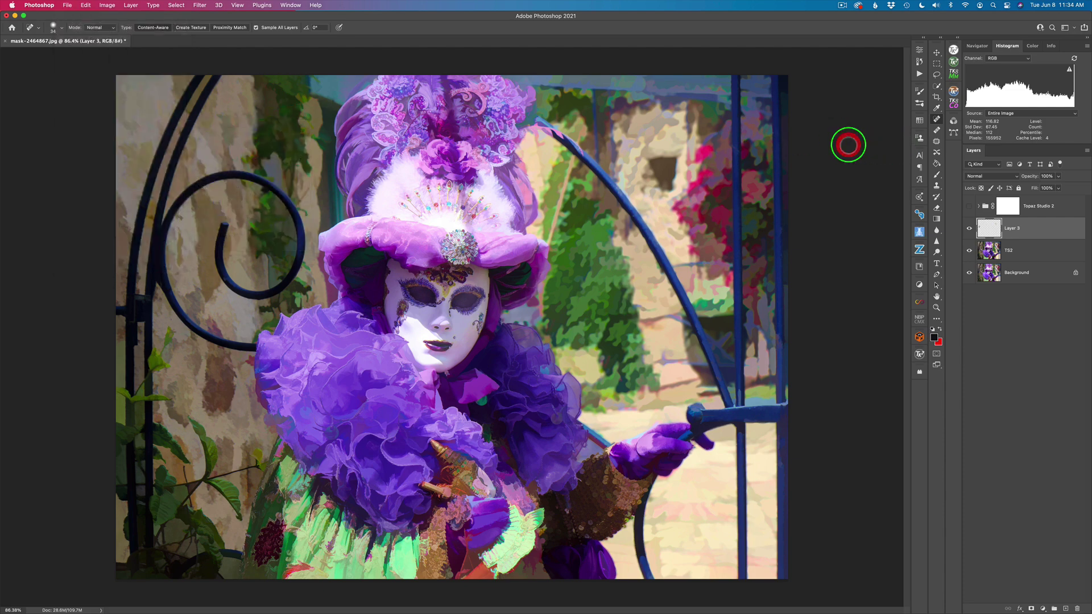